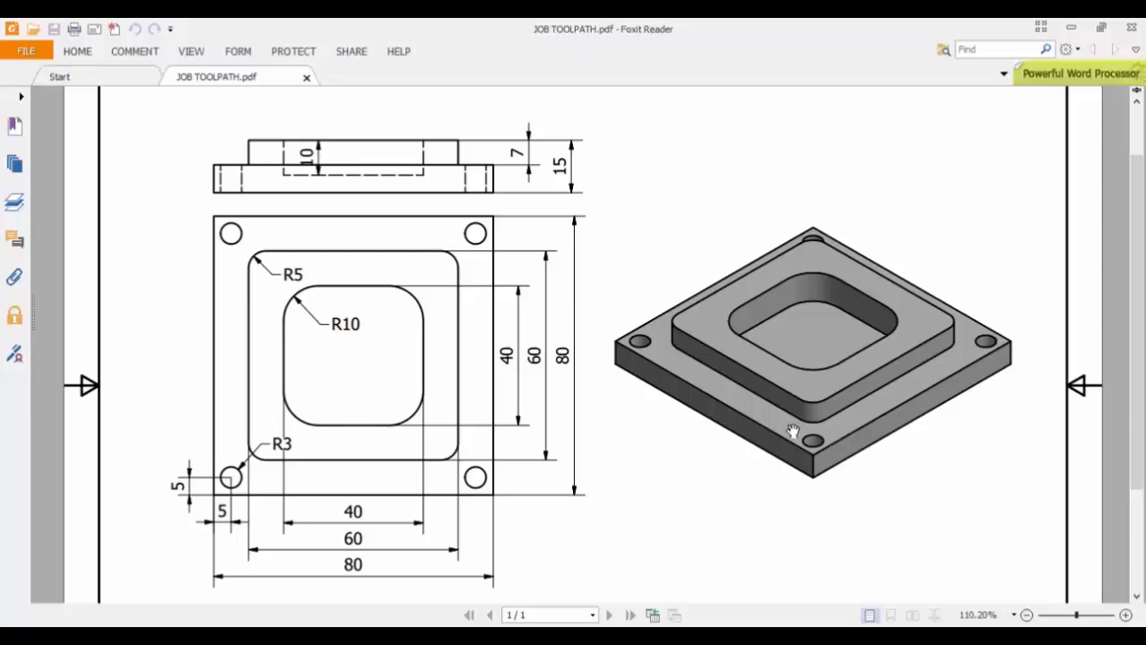
- Switch to Mastercam and set the machine type of the TOOLPATH drawing to the default mill
{"action": "key", "text": "alt+Tab"}
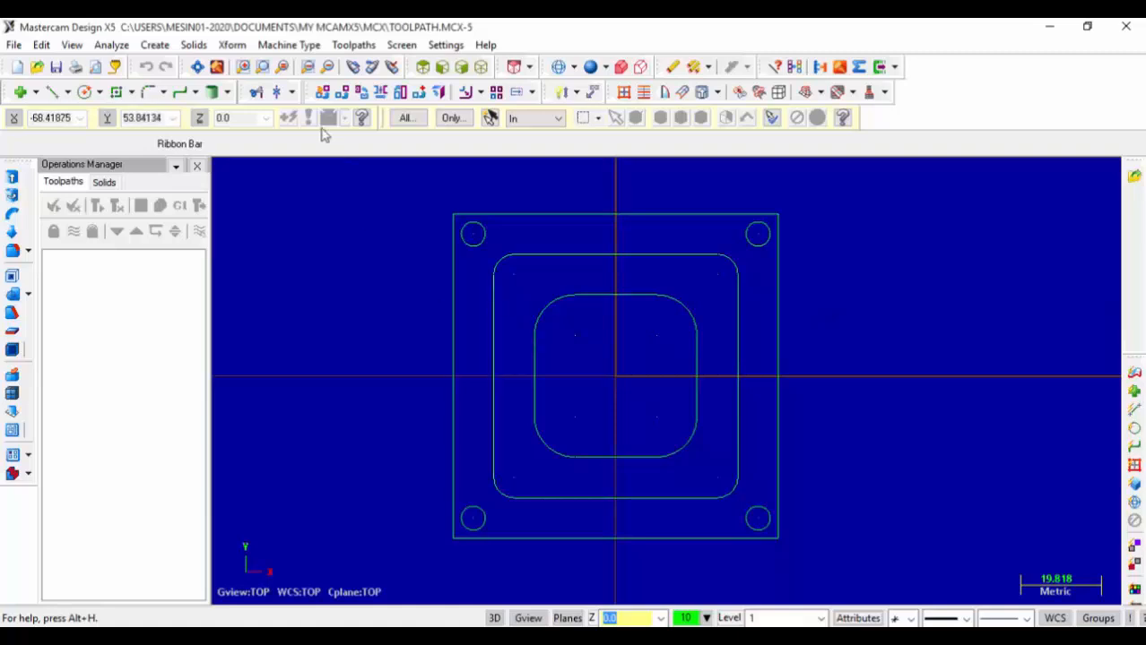
{"action": "left_click", "coordinate": [282, 47]}
{"action": "mouse_move", "coordinate": [289, 65]}
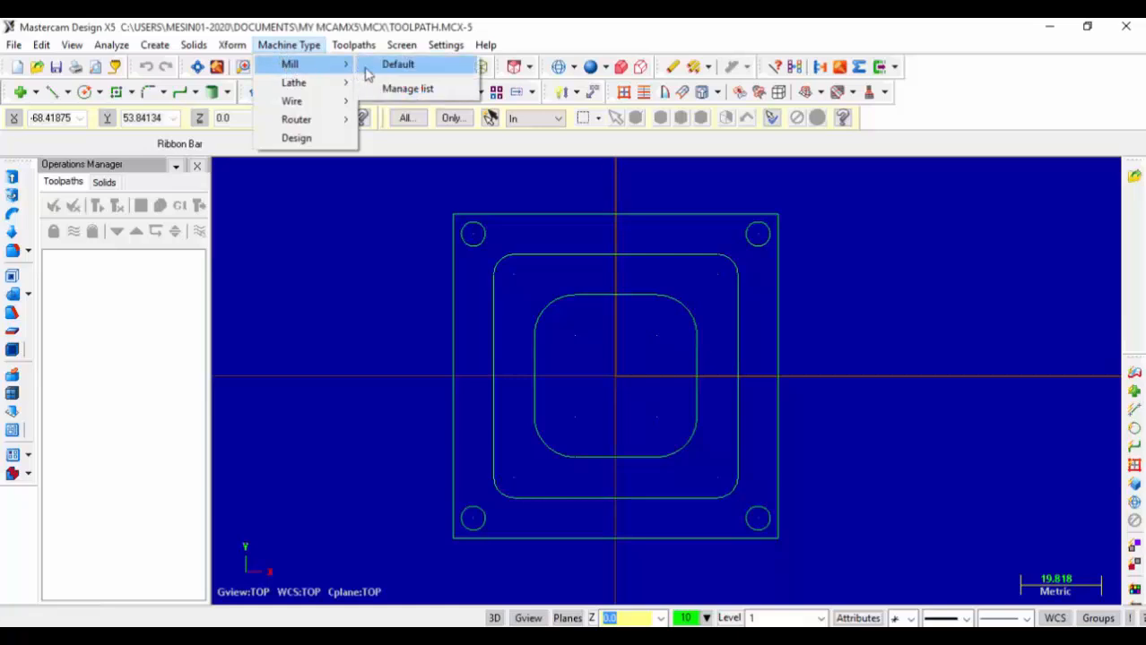
{"action": "left_click", "coordinate": [399, 68]}
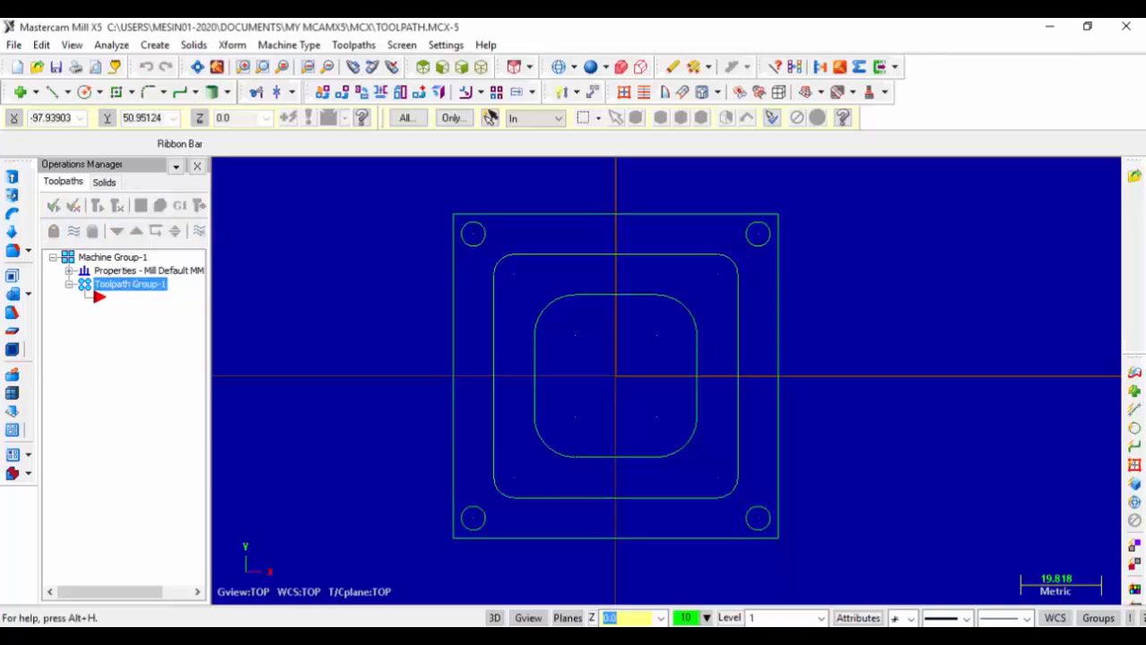
{"action": "left_click", "coordinate": [224, 636]}
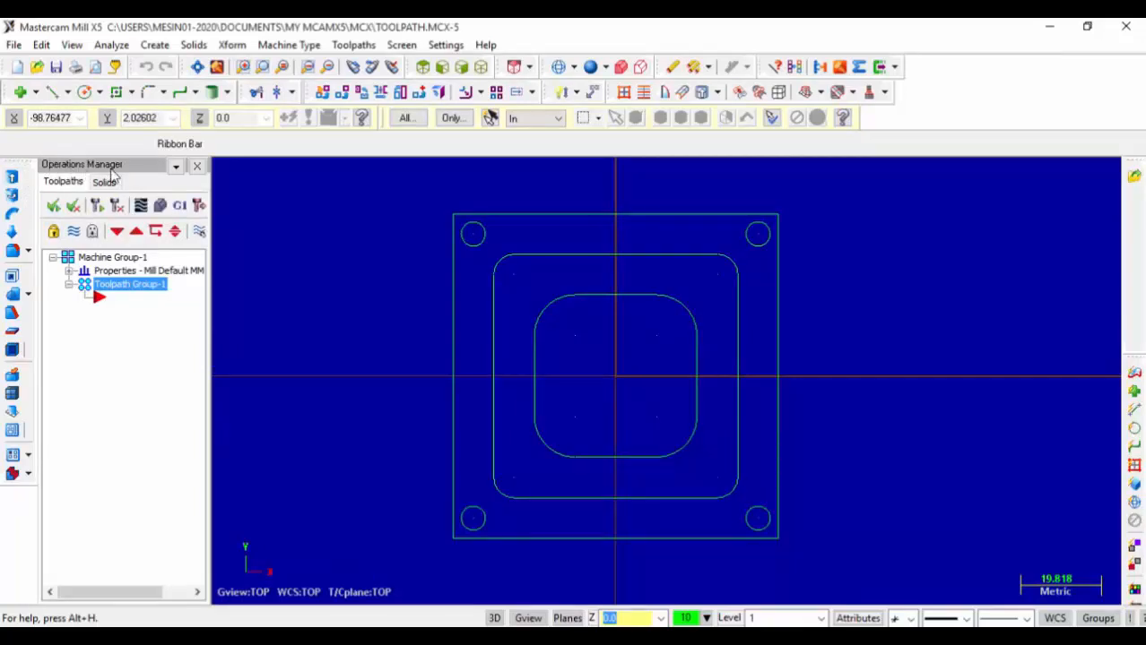
- In the machine group's stock setup, size the rectangular stock from a bounding box around all entities with no expansion
{"action": "left_click", "coordinate": [69, 271]}
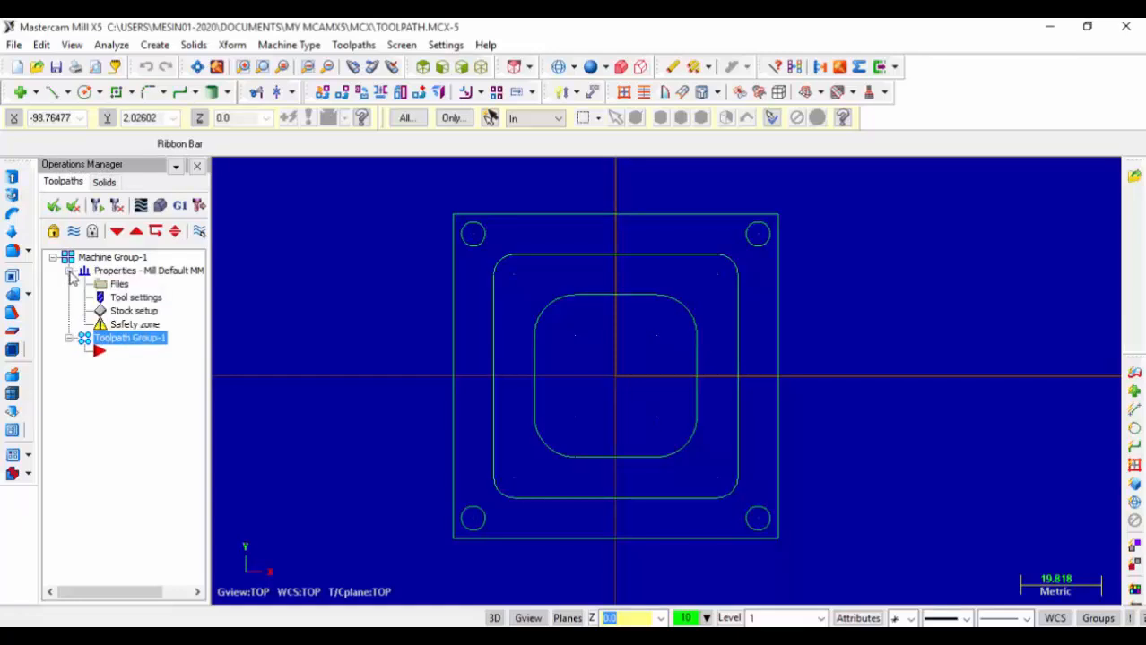
{"action": "left_click", "coordinate": [123, 314]}
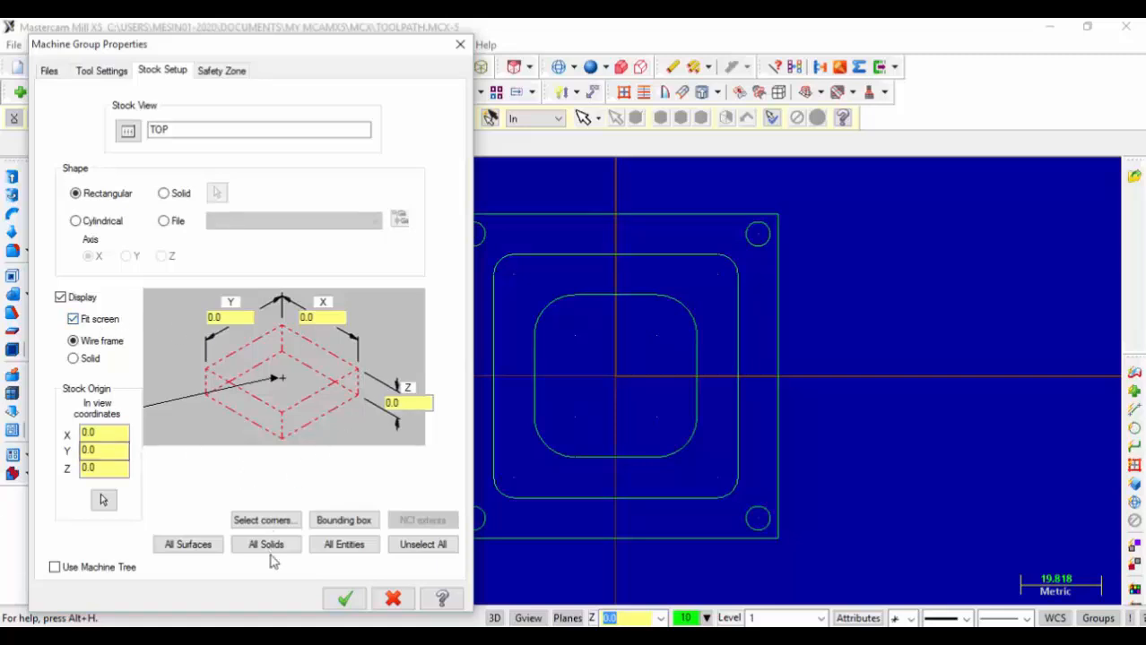
{"action": "left_click", "coordinate": [361, 528]}
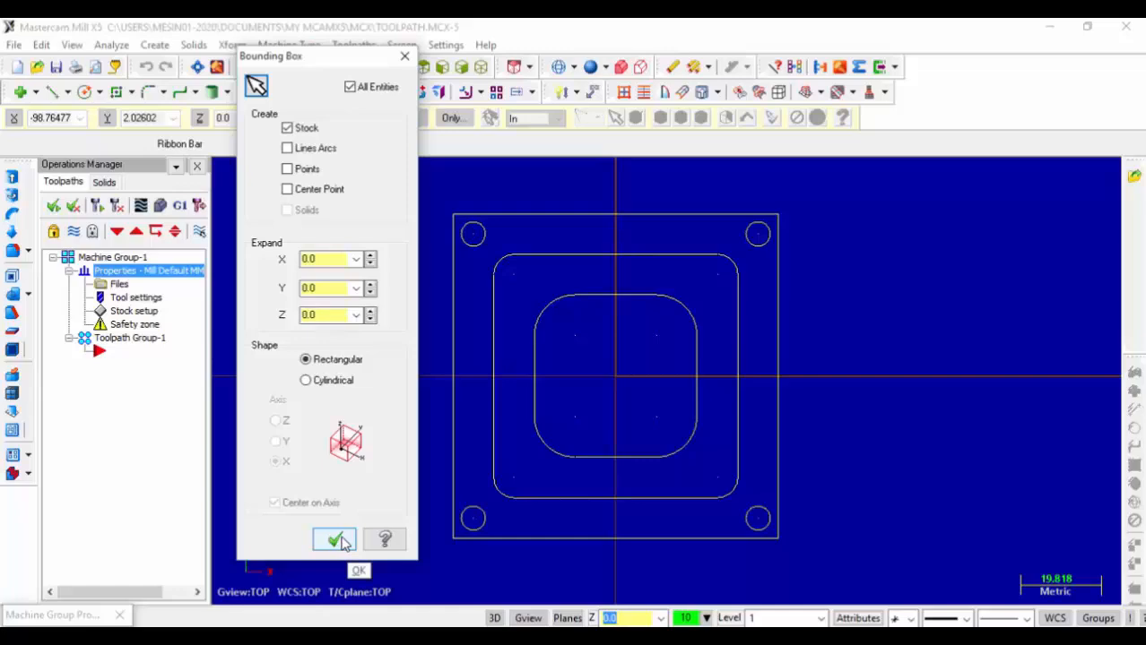
{"action": "left_click", "coordinate": [338, 541]}
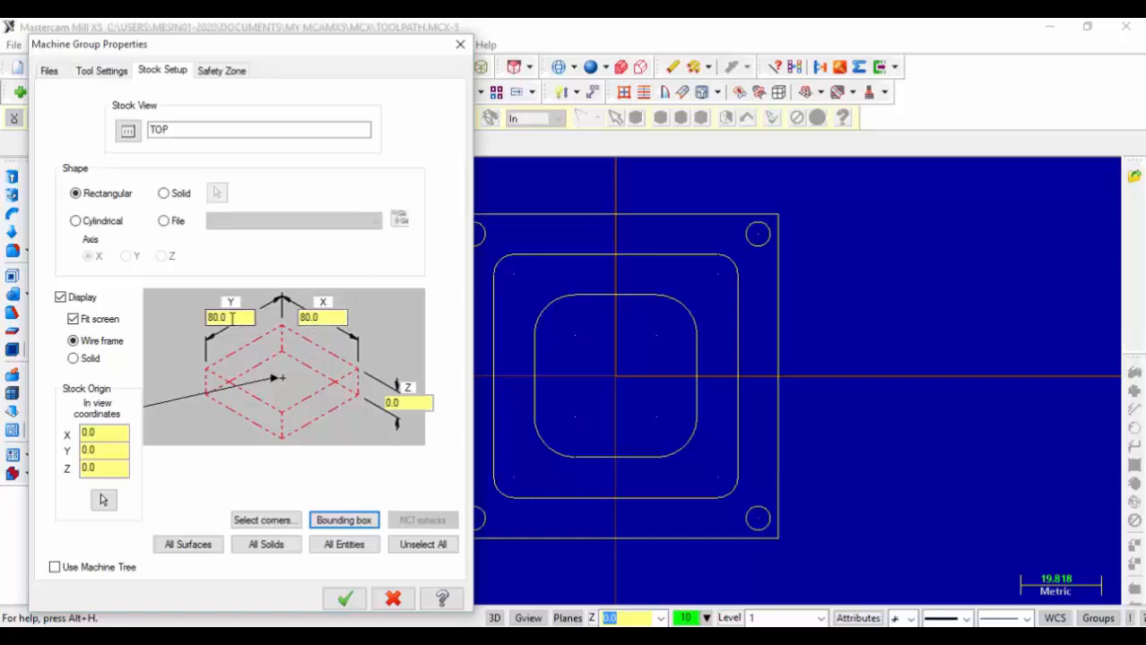
- Set the stock's Z height to 17 mm, with the stock origin at the centre of its top face, and accept the setup
{"action": "left_click", "coordinate": [410, 403]}
{"action": "left_click_drag", "start_coordinate": [410, 403], "coordinate": [381, 403]}
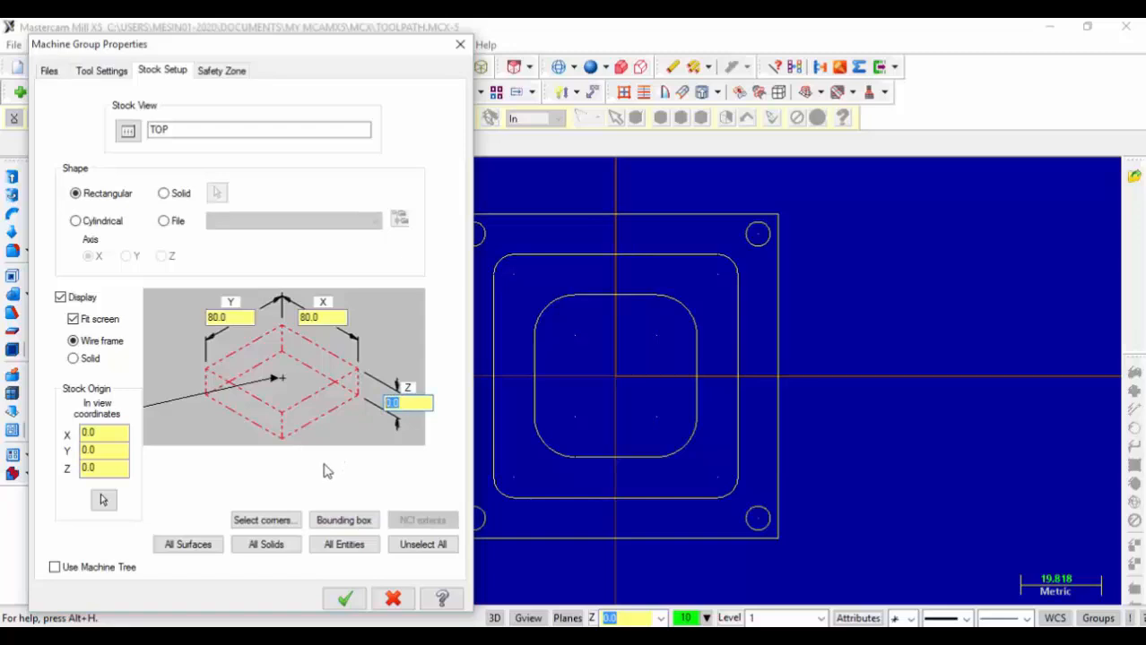
{"action": "type", "text": "17"}
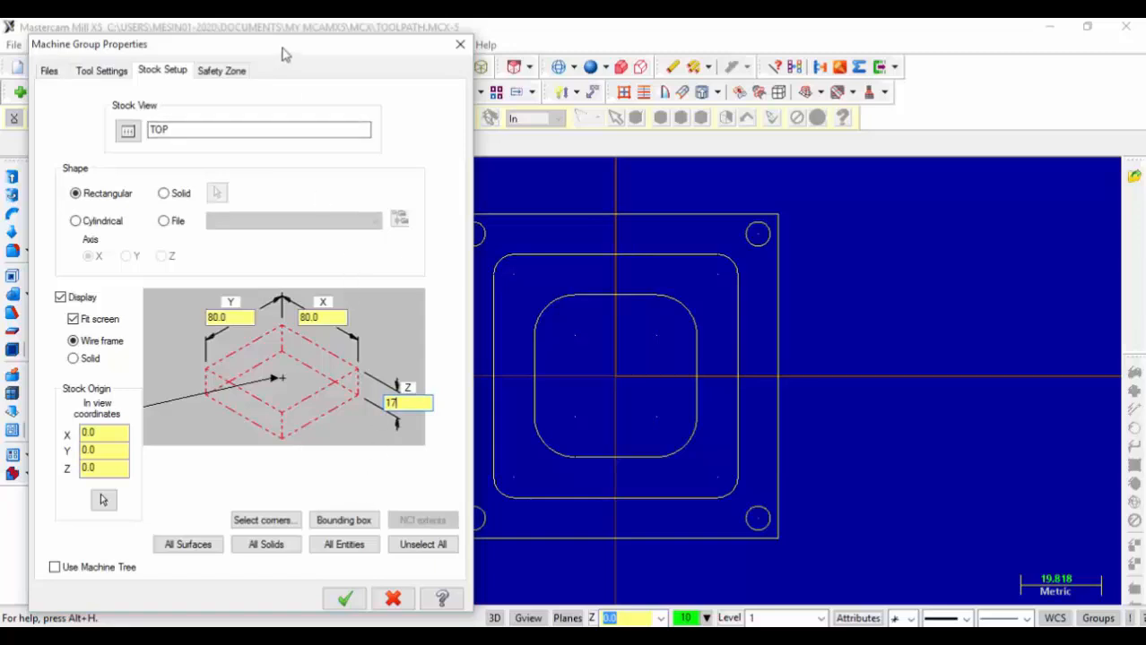
{"action": "left_click_drag", "start_coordinate": [282, 55], "coordinate": [363, 49]}
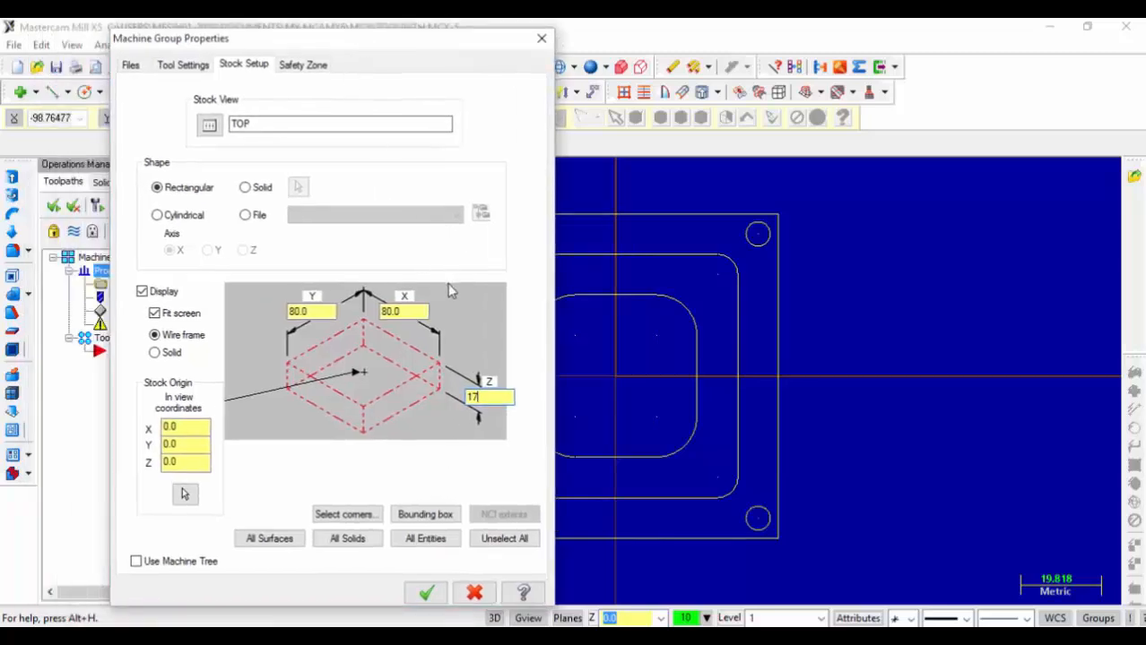
{"action": "left_click", "coordinate": [363, 408]}
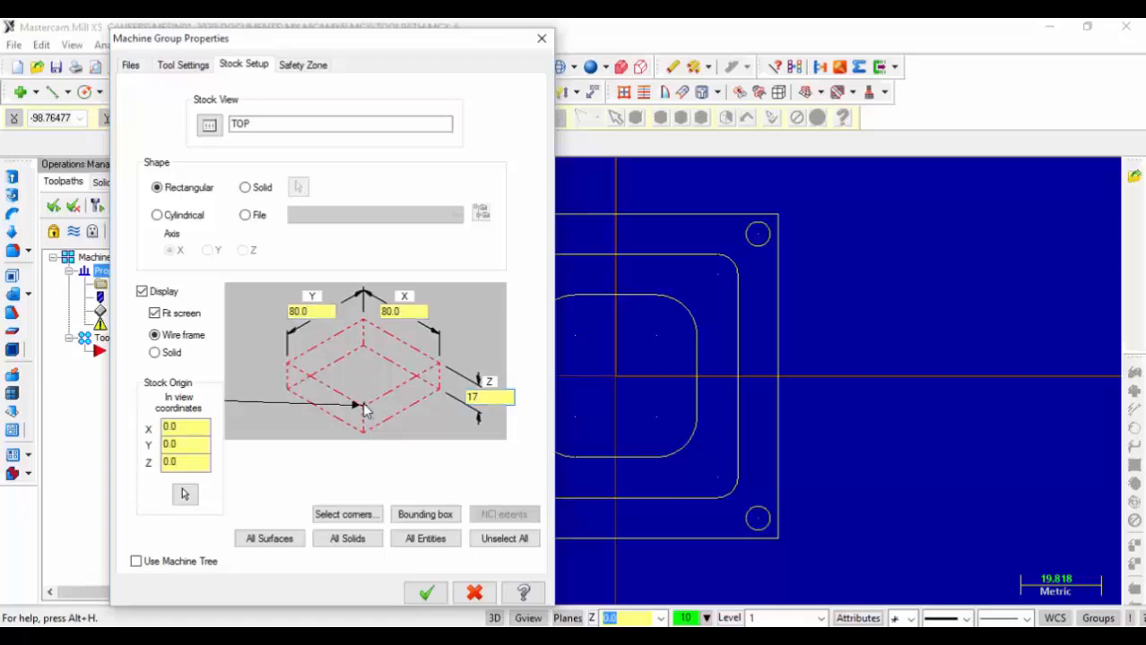
{"action": "left_click", "coordinate": [287, 365]}
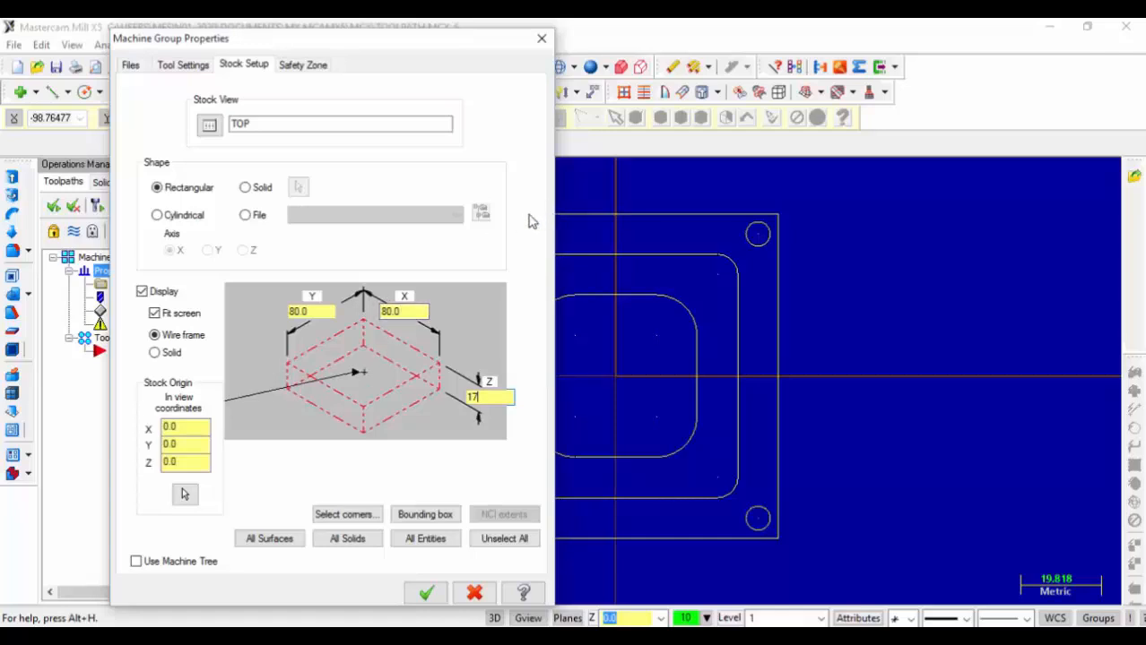
{"action": "left_click", "coordinate": [428, 593]}
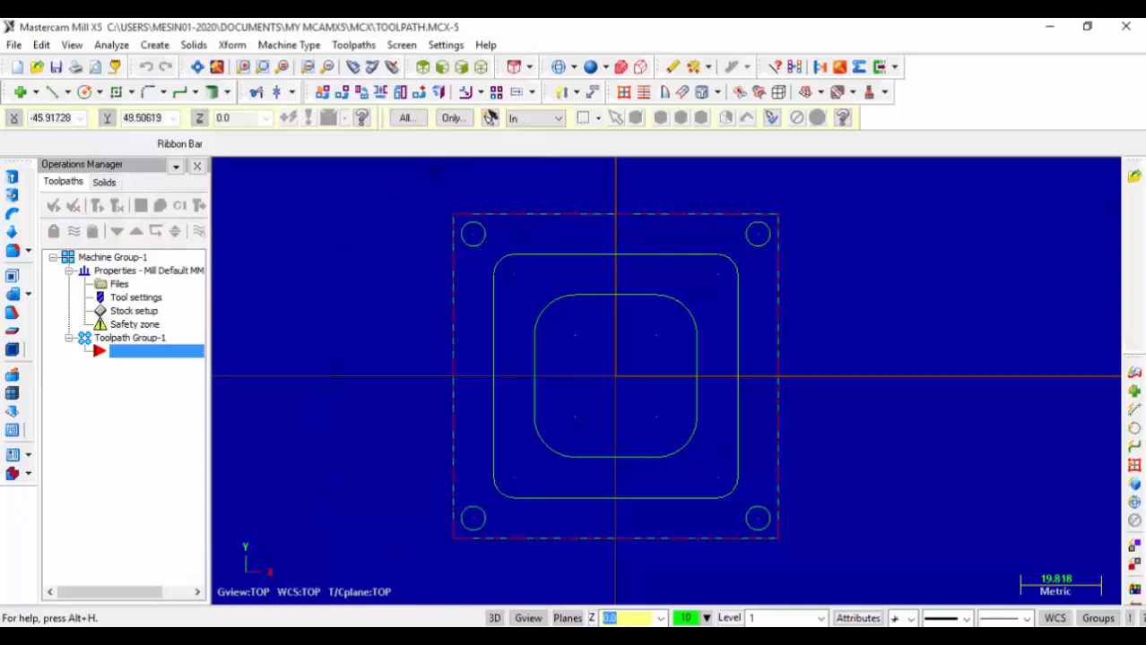
- Show the part in isometric view and start a Face toolpath with the NC name "facing"
{"action": "left_click", "coordinate": [481, 68]}
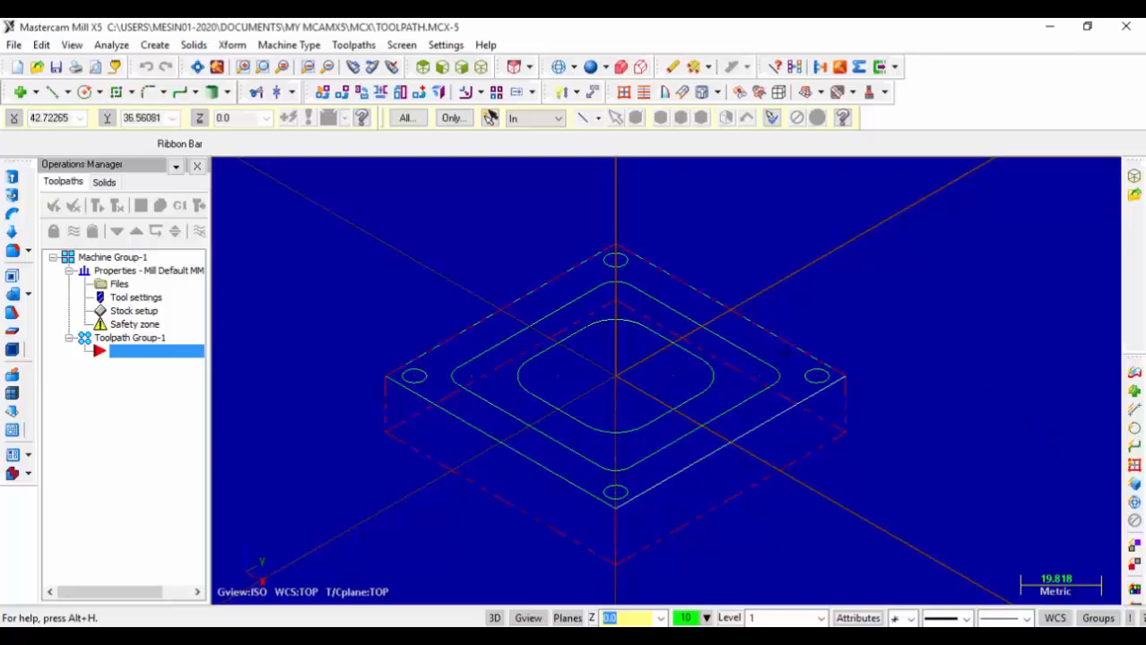
{"action": "scroll", "coordinate": [859, 327], "scroll_direction": "down", "scroll_amount": 2}
{"action": "scroll", "coordinate": [859, 325], "scroll_direction": "up", "scroll_amount": 2}
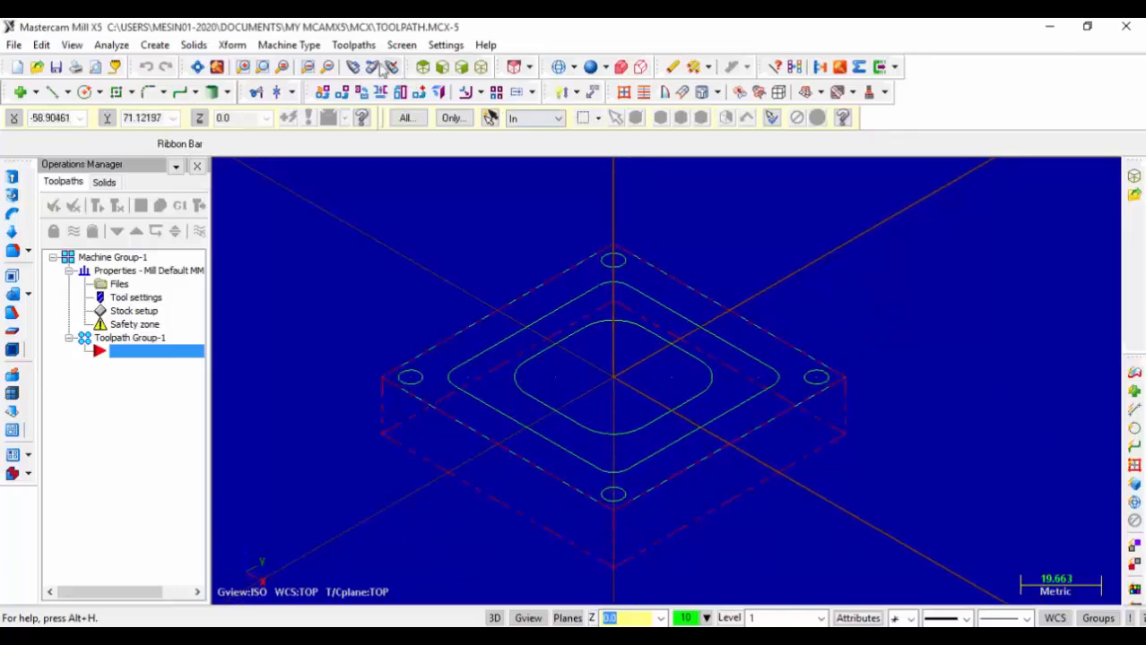
{"action": "left_click", "coordinate": [353, 46]}
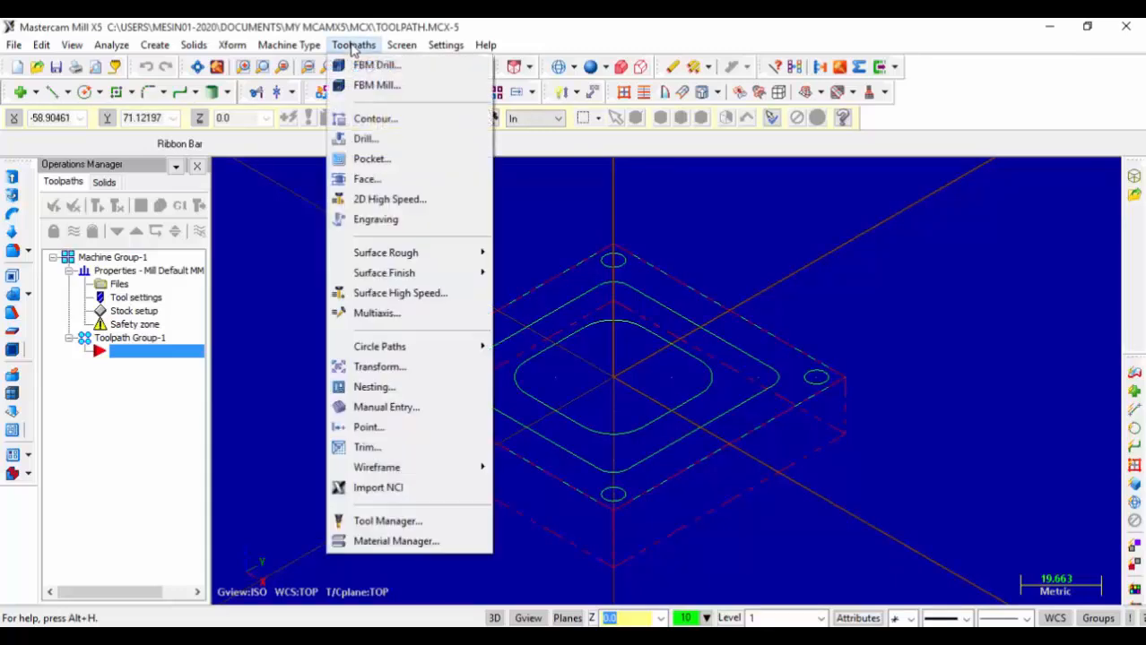
{"action": "left_click", "coordinate": [412, 180]}
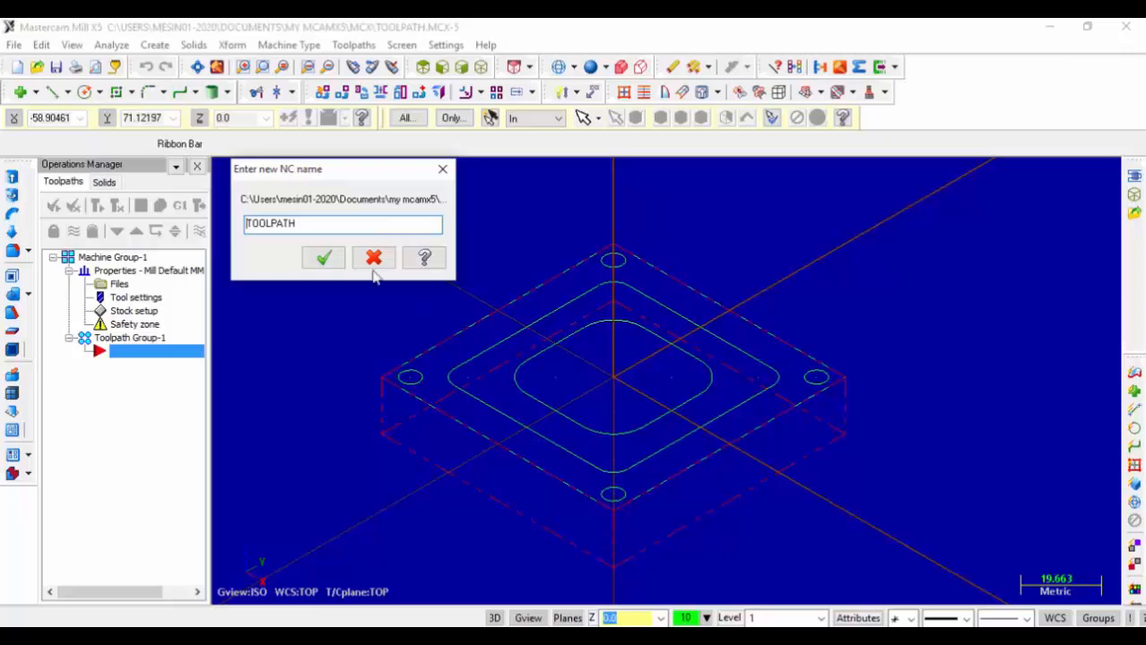
{"action": "left_click_drag", "start_coordinate": [303, 224], "coordinate": [237, 229]}
{"action": "left_click", "coordinate": [278, 229]}
{"action": "left_click_drag", "start_coordinate": [297, 224], "coordinate": [253, 226]}
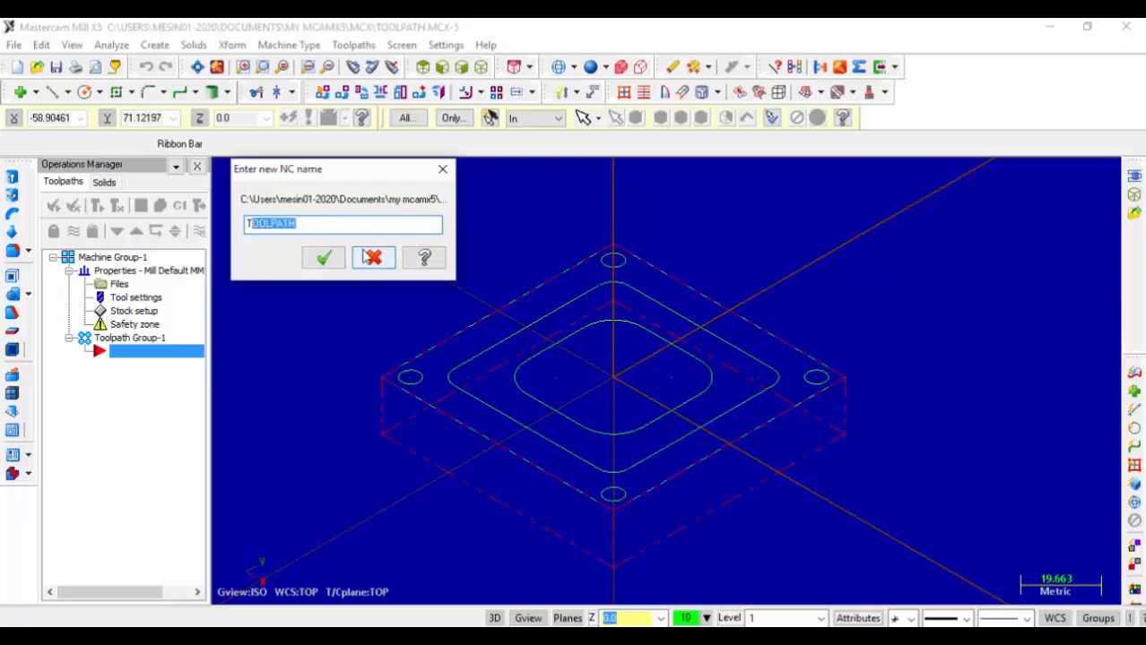
{"action": "key", "text": "BackSpace"}
{"action": "key", "text": "BackSpace"}
{"action": "type", "text": "facing"}
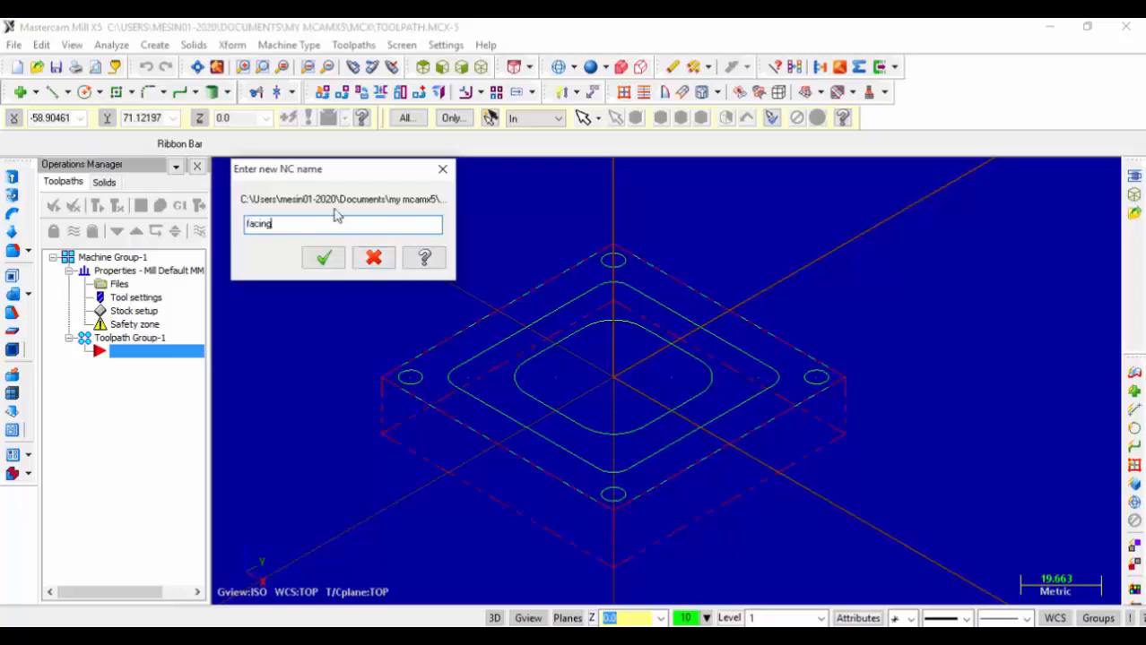
{"action": "left_click", "coordinate": [325, 259]}
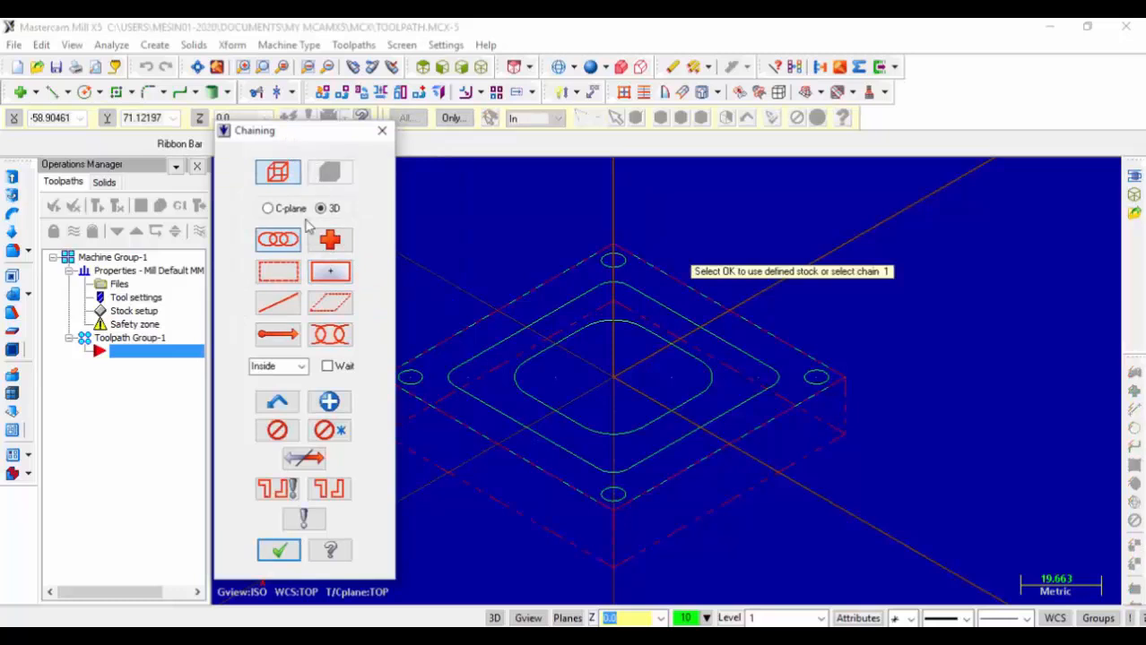
- Chain the outer square profile in C-plane mode as the boundary for the facing toolpath
{"action": "left_click", "coordinate": [268, 208]}
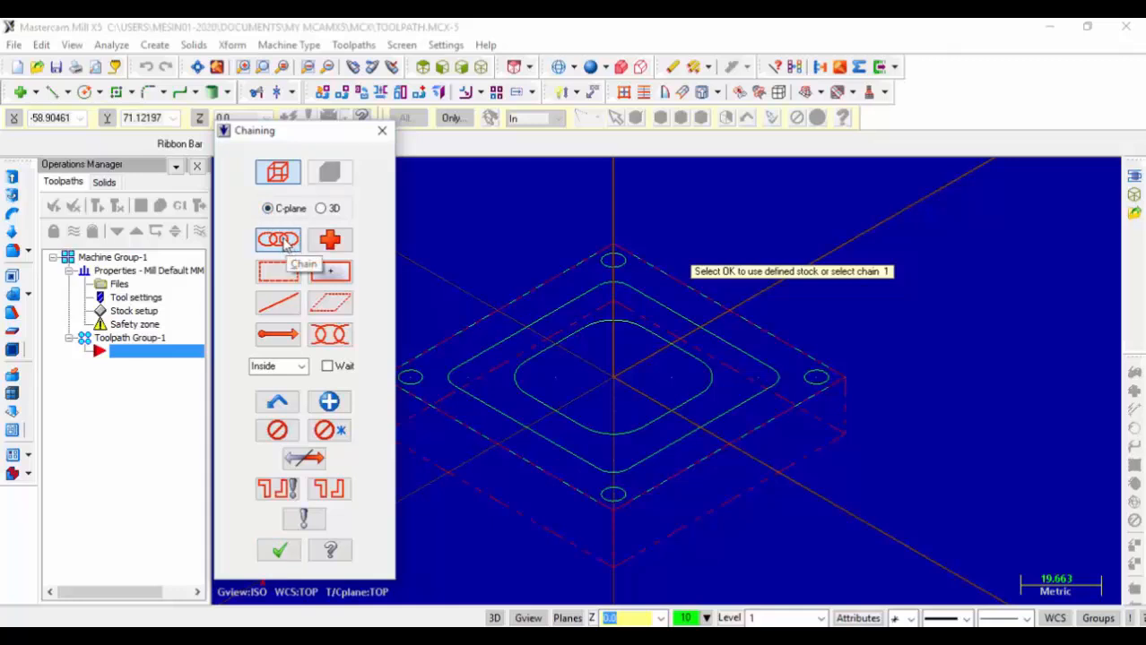
{"action": "left_click_drag", "start_coordinate": [312, 139], "coordinate": [292, 142]}
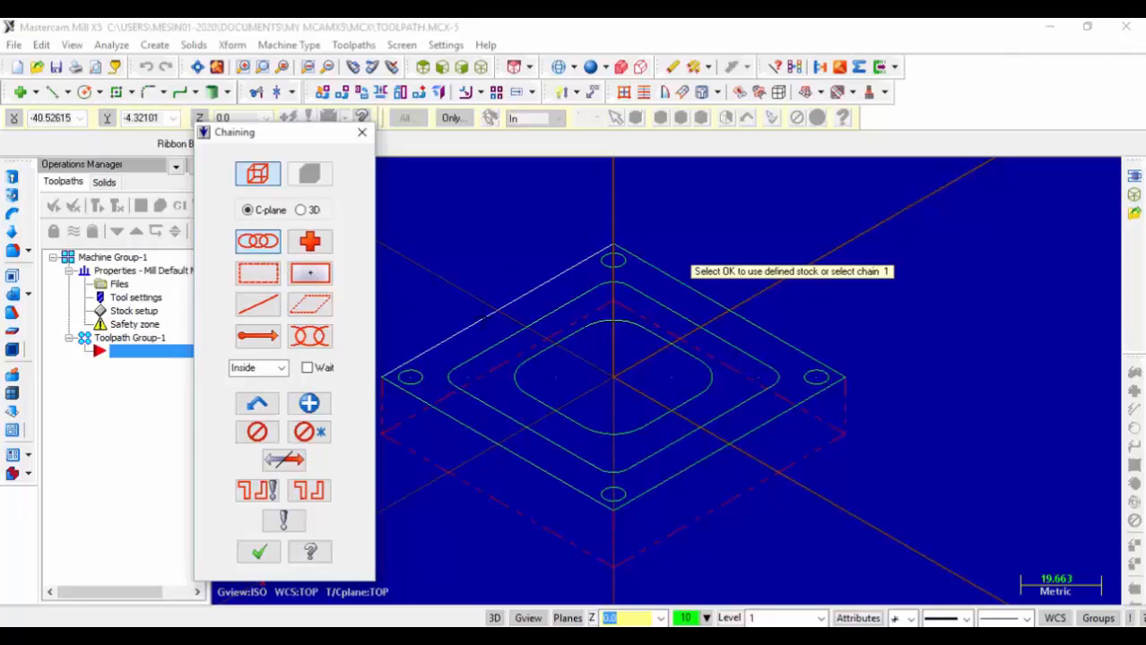
{"action": "left_click", "coordinate": [484, 319]}
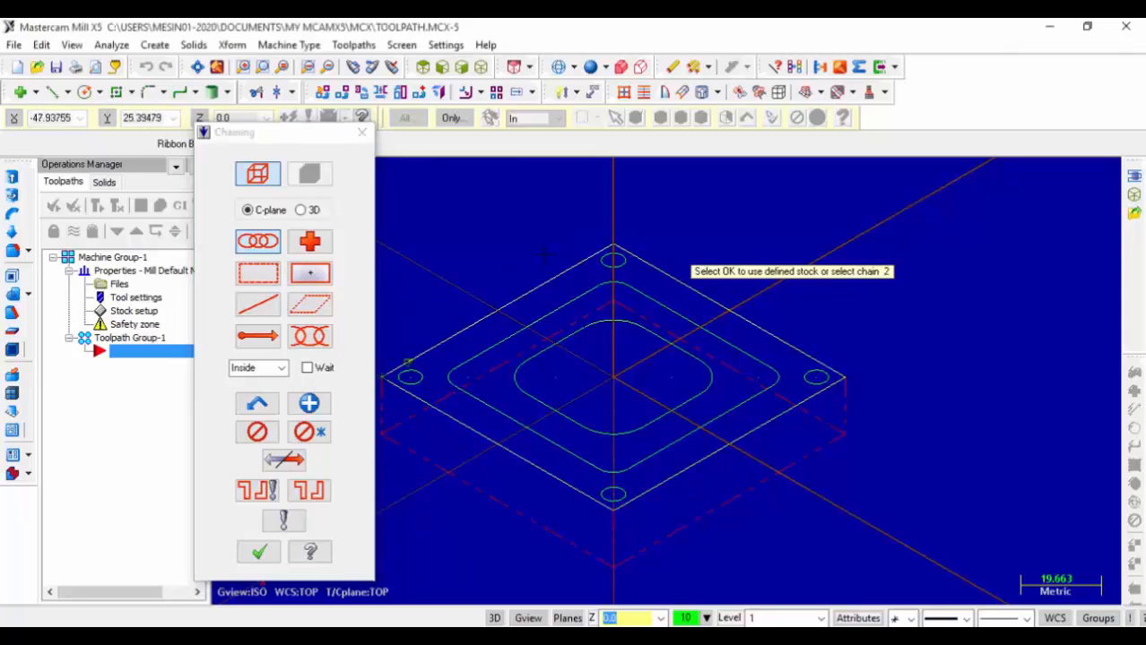
{"action": "left_click", "coordinate": [260, 554]}
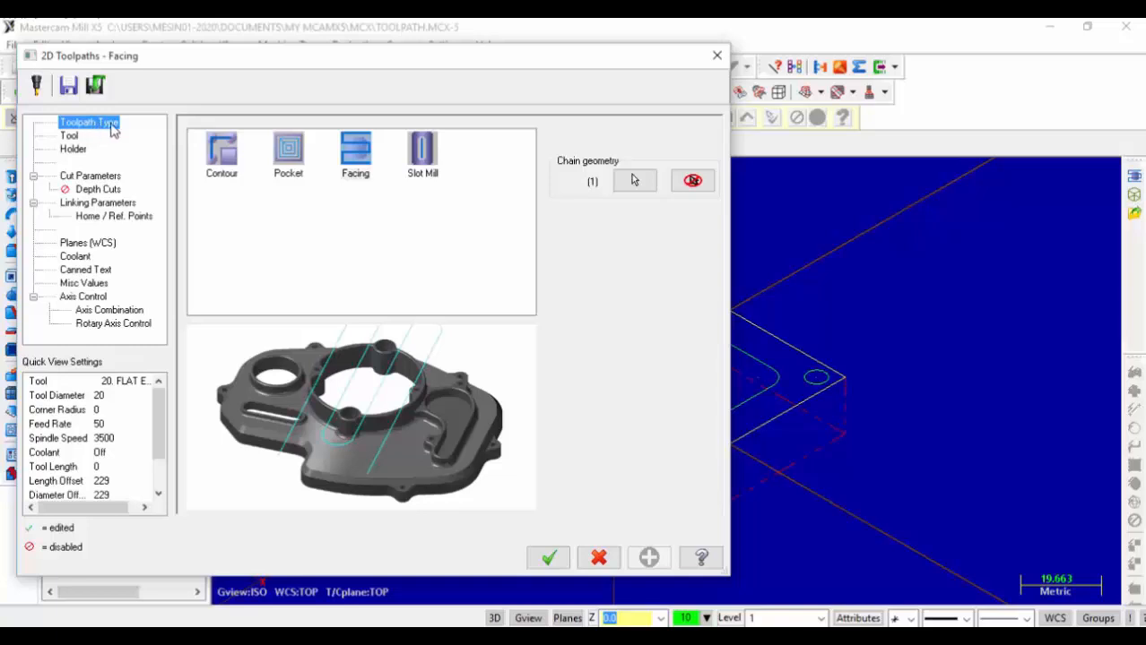
- Keep Facing as the toolpath type and load the 20 mm flat endmill from the tool library
{"action": "left_click", "coordinate": [357, 174]}
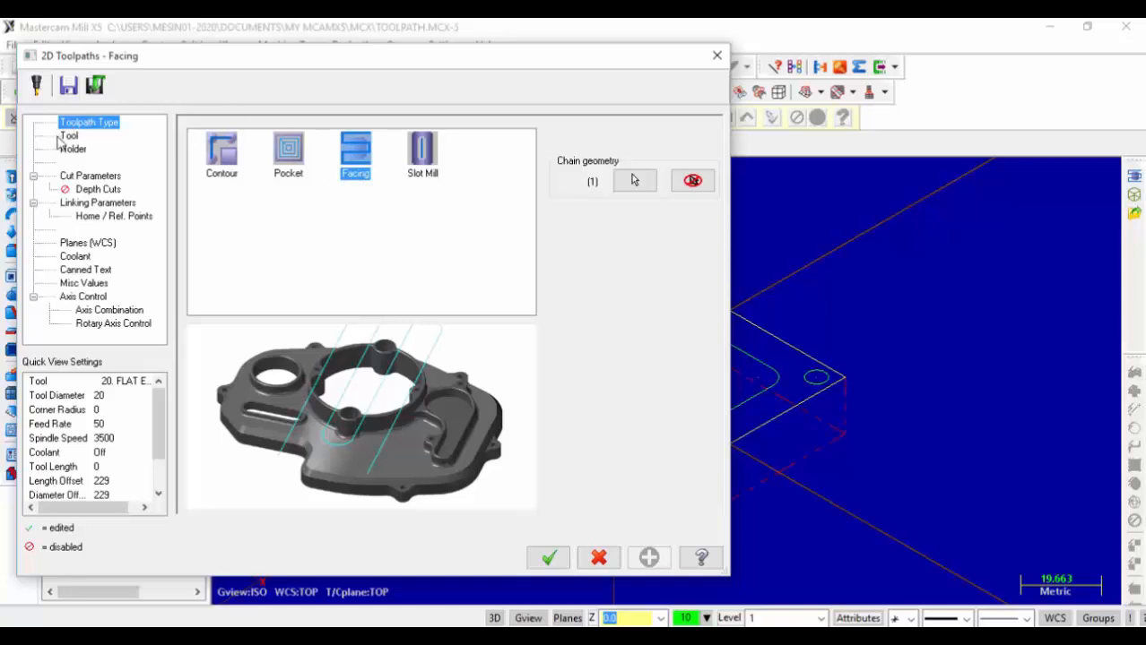
{"action": "left_click", "coordinate": [69, 137]}
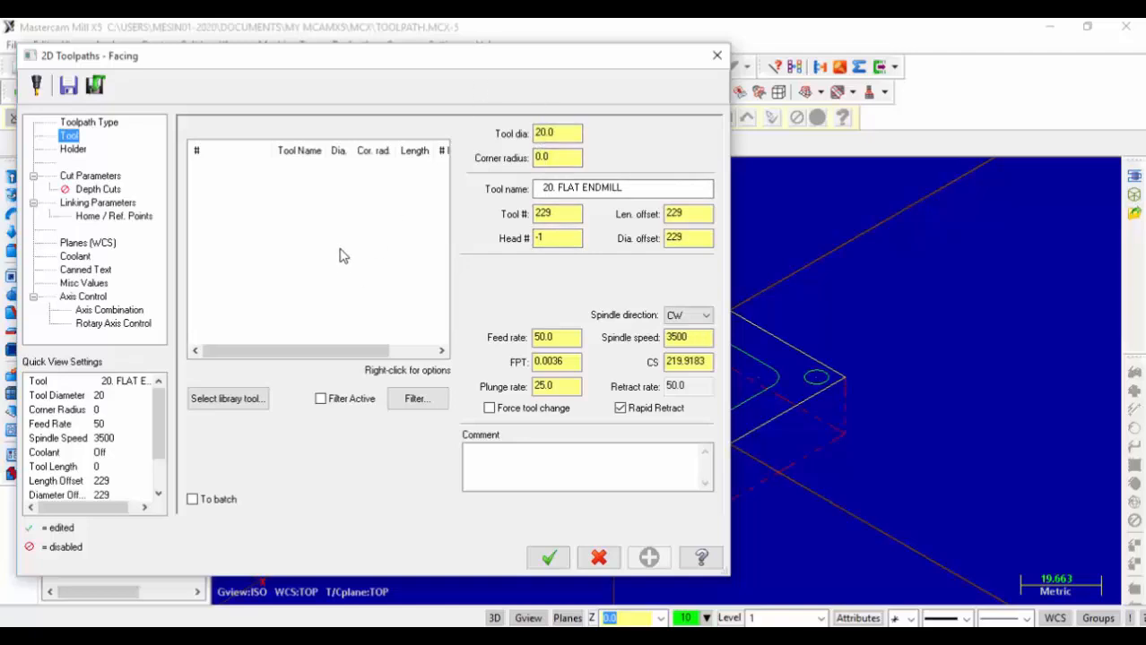
{"action": "left_click", "coordinate": [248, 405]}
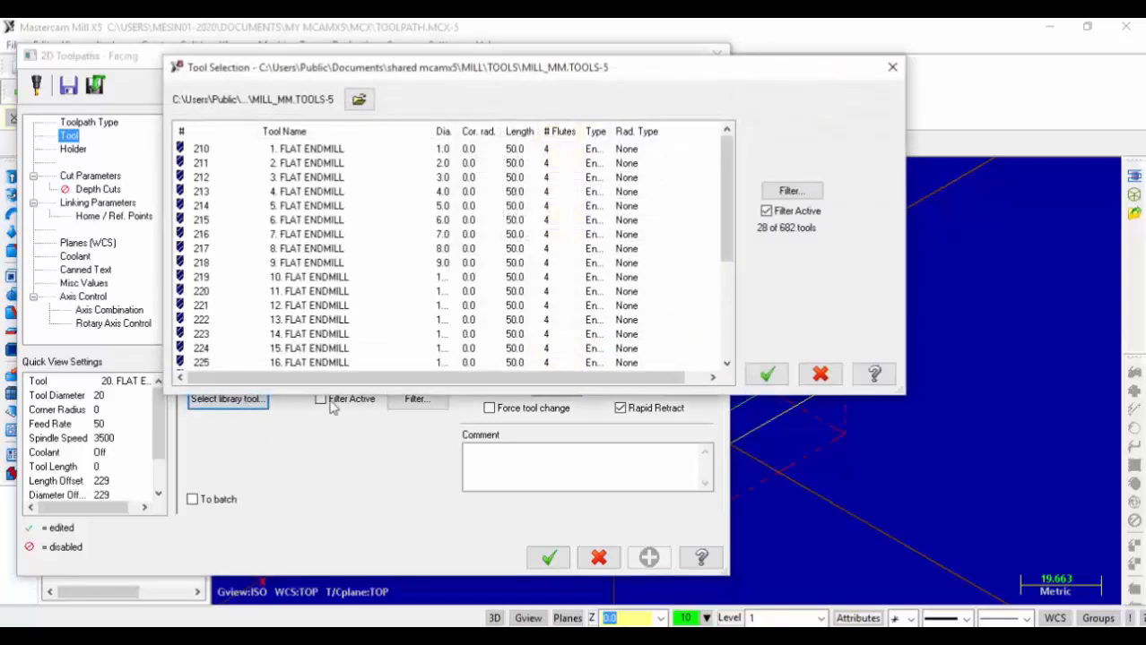
{"action": "left_click_drag", "start_coordinate": [723, 235], "coordinate": [736, 314]}
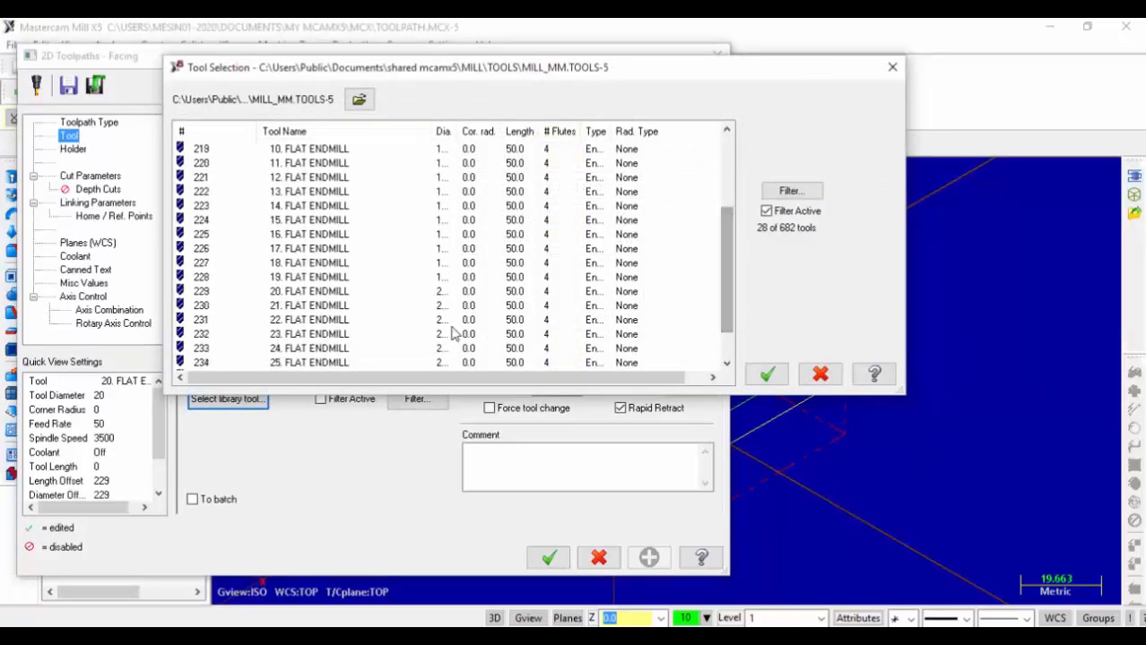
{"action": "left_click", "coordinate": [288, 296]}
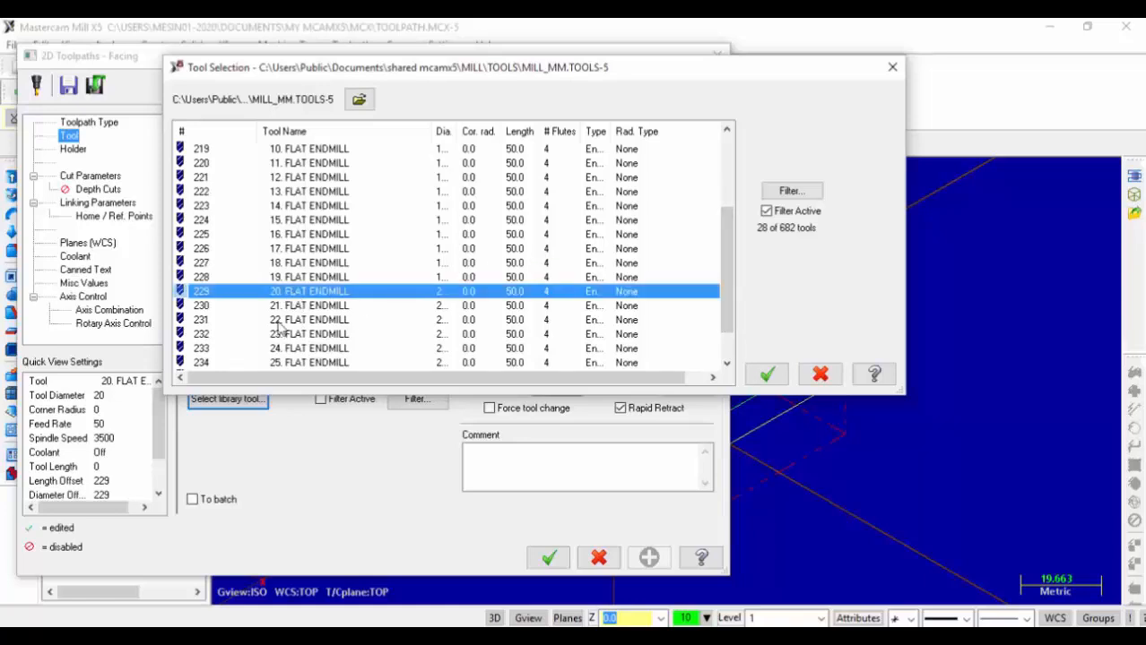
{"action": "left_click", "coordinate": [769, 376]}
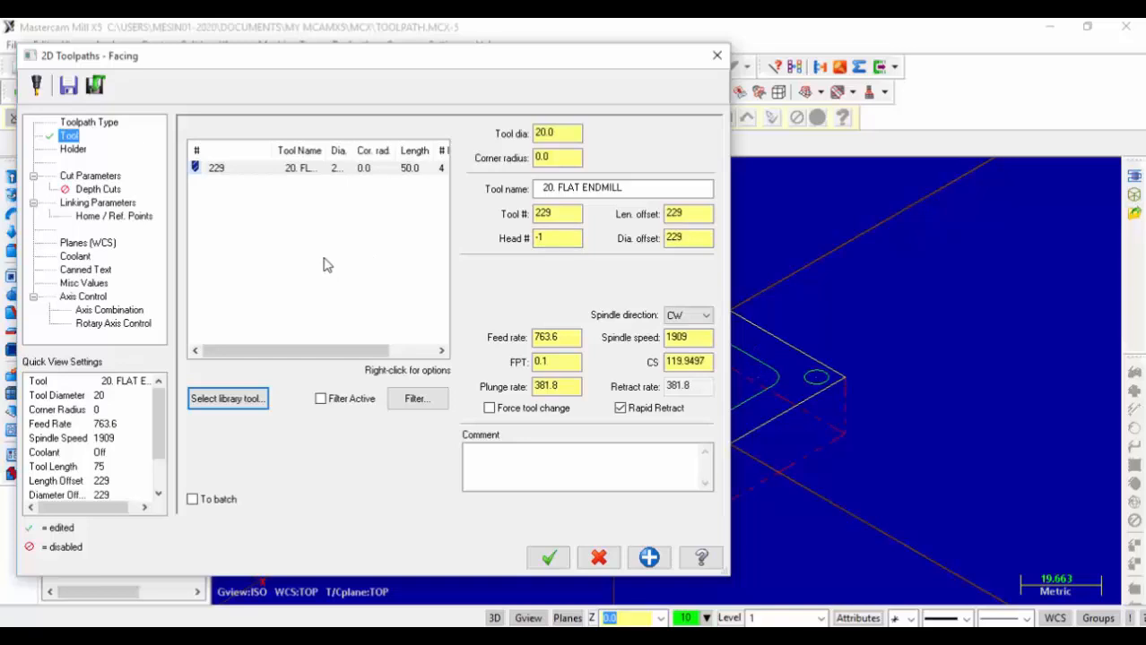
- Set both the tool number and the head number of the 20 mm flat endmill to 1
{"action": "double_click", "coordinate": [217, 174]}
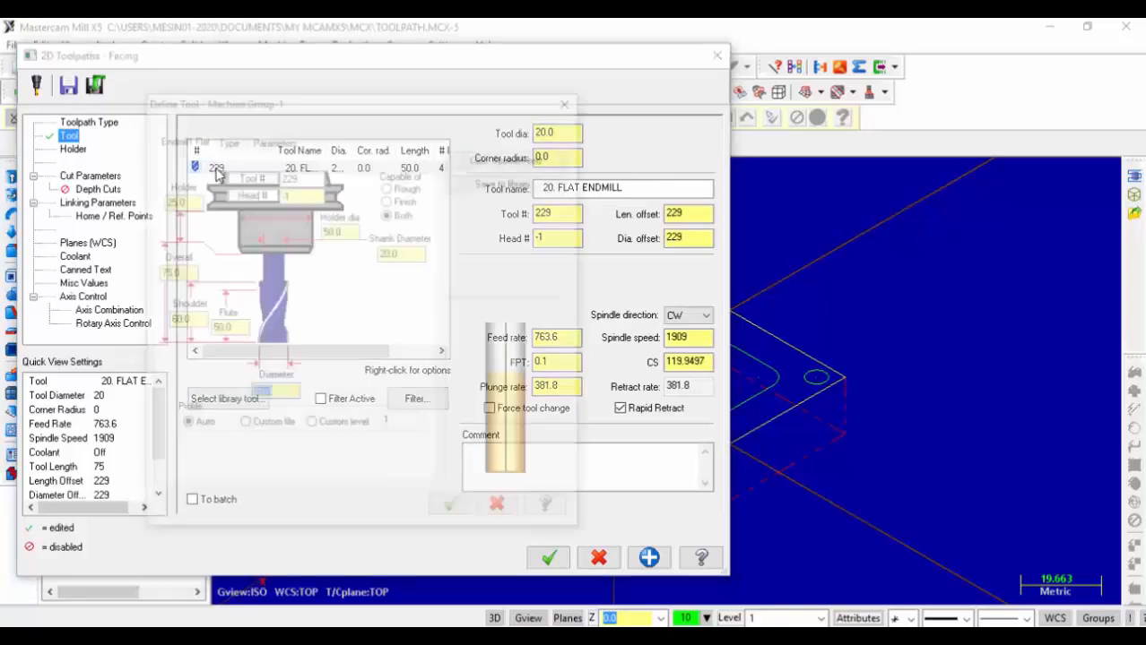
{"action": "double_click", "coordinate": [300, 174]}
{"action": "type", "text": "1"}
{"action": "double_click", "coordinate": [299, 192]}
{"action": "type", "text": "1"}
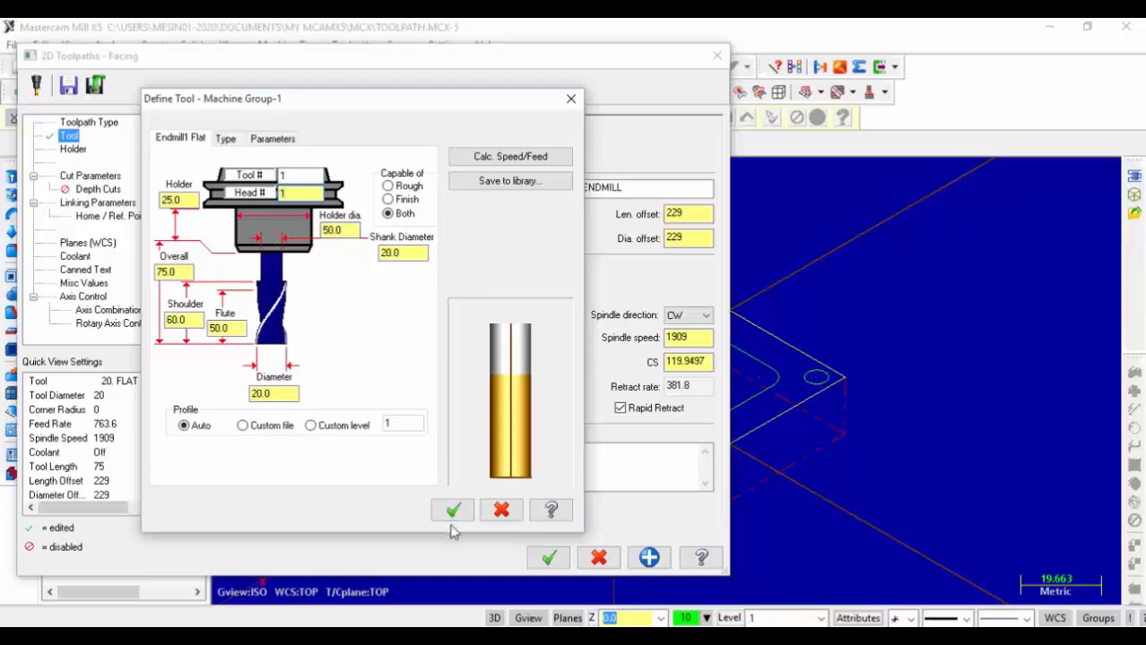
{"action": "left_click", "coordinate": [453, 511]}
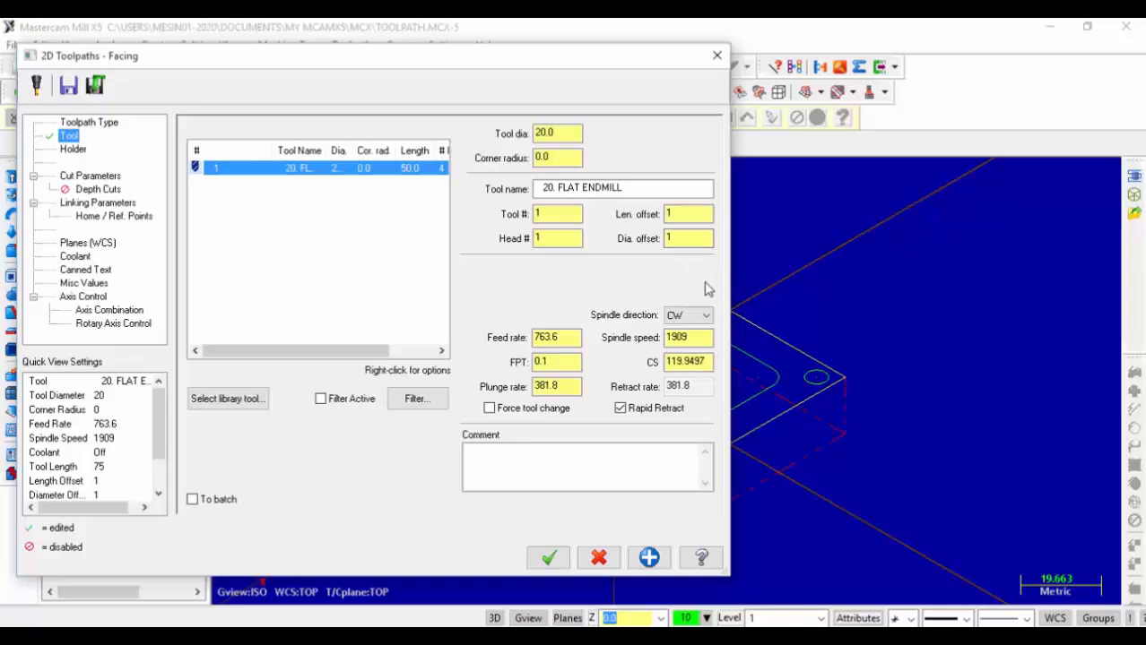
- Set the cutting speed (CS) of the 20 mm flat endmill to 90
{"action": "left_click", "coordinate": [696, 218]}
{"action": "left_click", "coordinate": [558, 363]}
{"action": "left_click", "coordinate": [708, 364]}
{"action": "left_click_drag", "start_coordinate": [709, 361], "coordinate": [663, 361]}
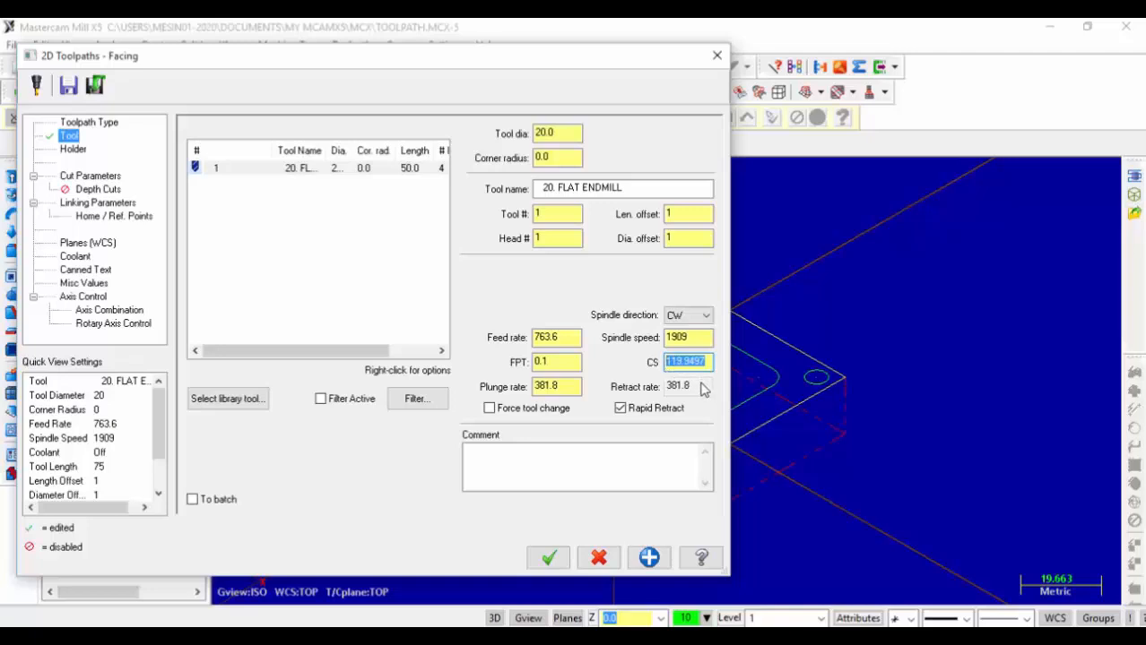
{"action": "type", "text": "90"}
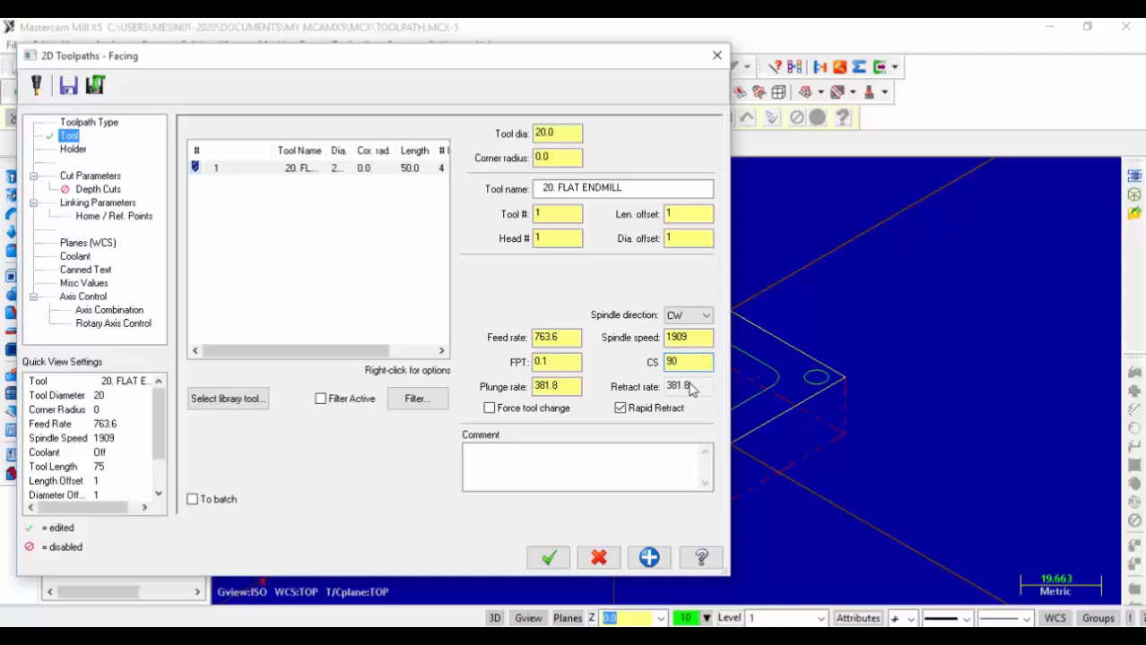
{"action": "left_click", "coordinate": [698, 337]}
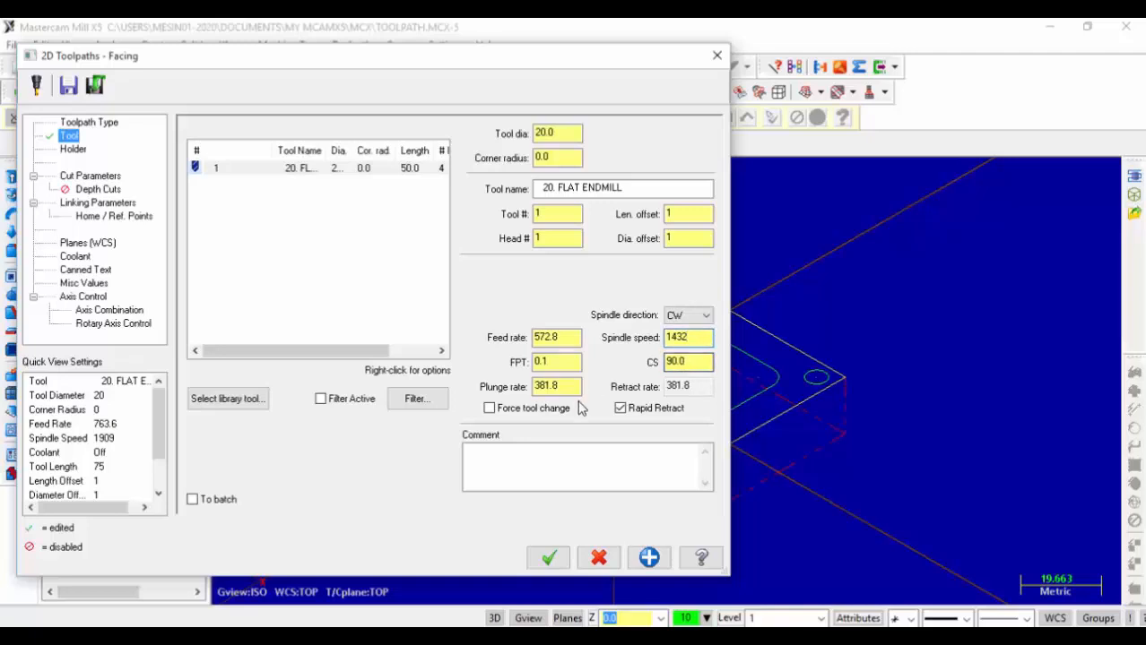
- Set the endmill's feed rate to 300 and its plunge rate to 75
{"action": "left_click_drag", "start_coordinate": [565, 337], "coordinate": [527, 345]}
{"action": "type", "text": "300"}
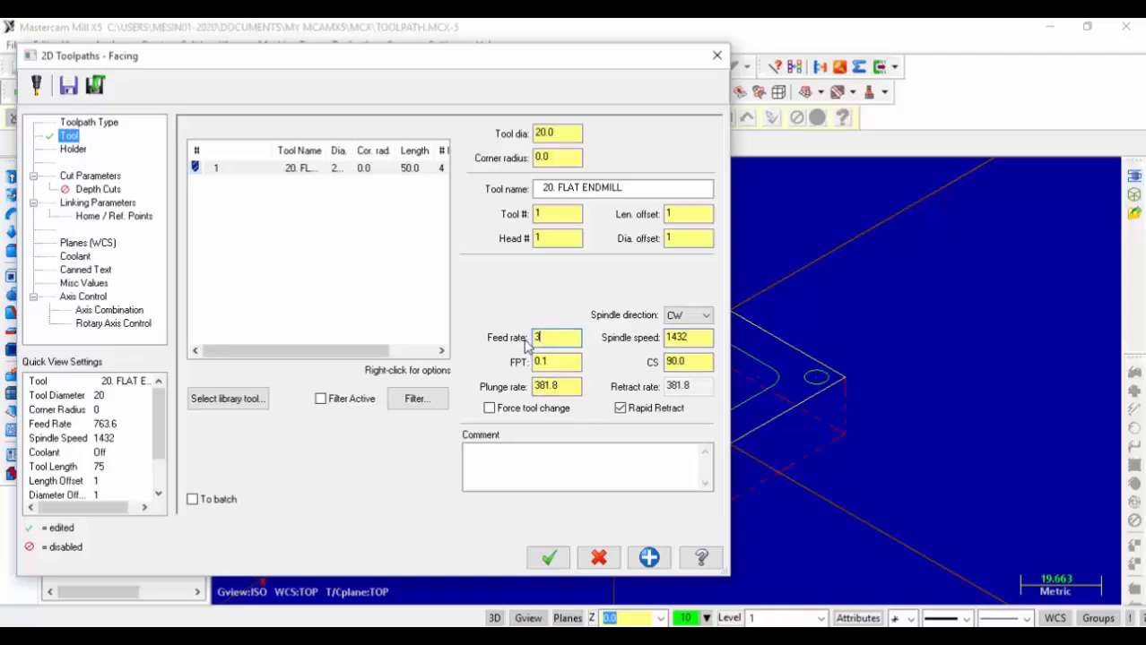
{"action": "left_click", "coordinate": [571, 362]}
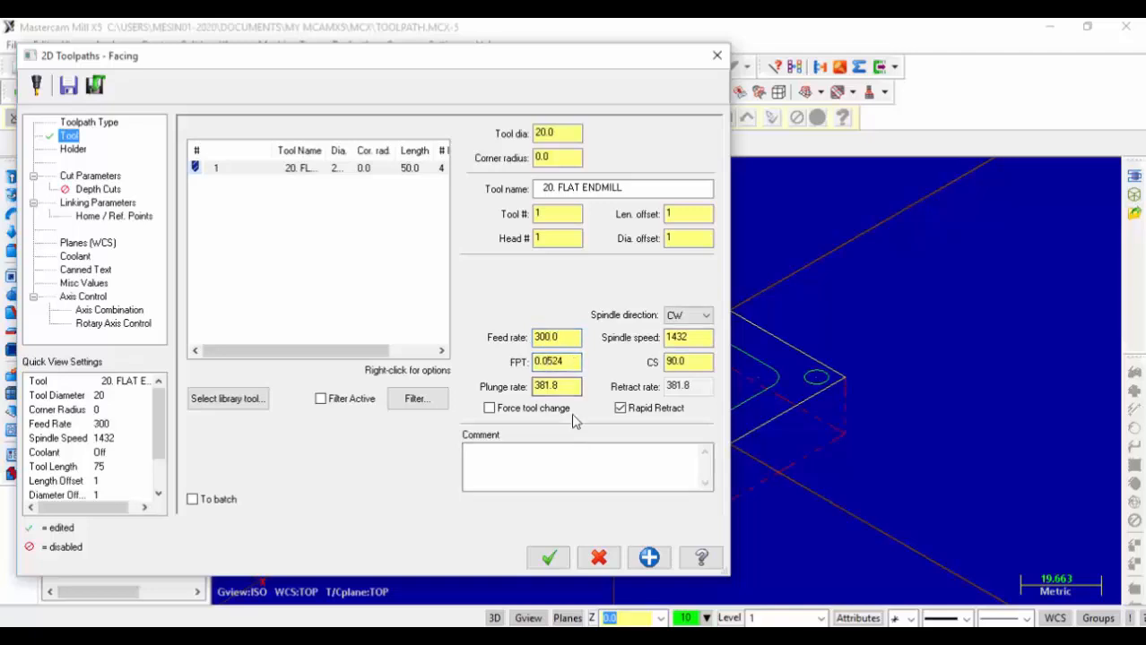
{"action": "left_click_drag", "start_coordinate": [567, 387], "coordinate": [527, 387]}
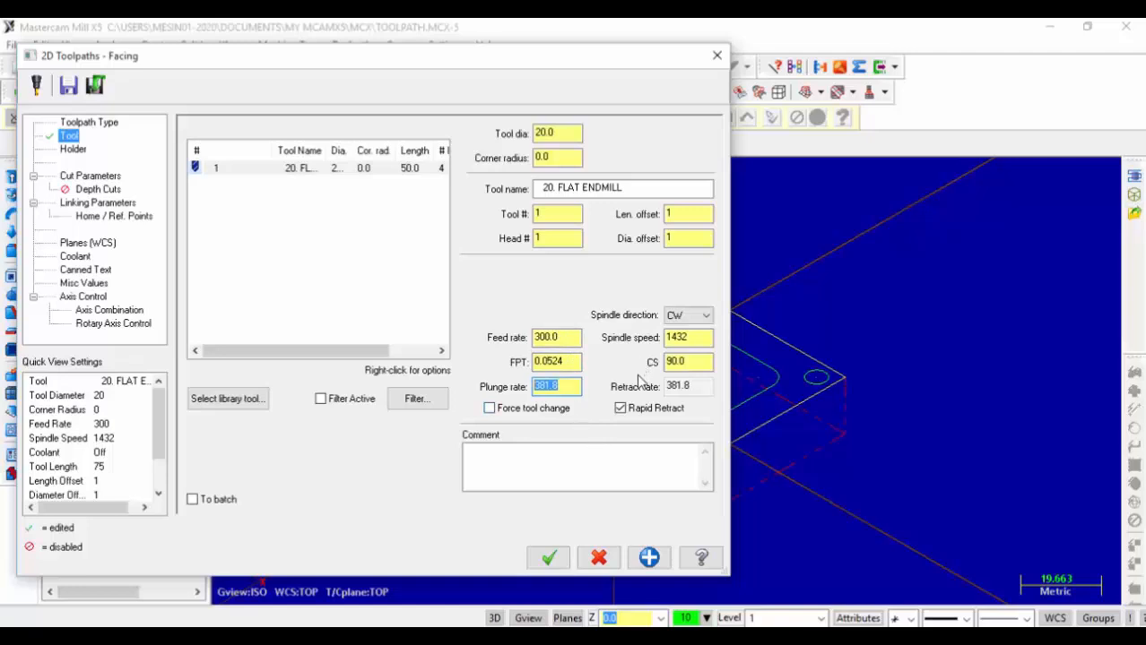
{"action": "left_click", "coordinate": [556, 387]}
{"action": "double_click", "coordinate": [556, 387]}
{"action": "type", "text": "75"}
- Change the facing cut style to Zigzag in the cut parameters
{"action": "left_click", "coordinate": [113, 177]}
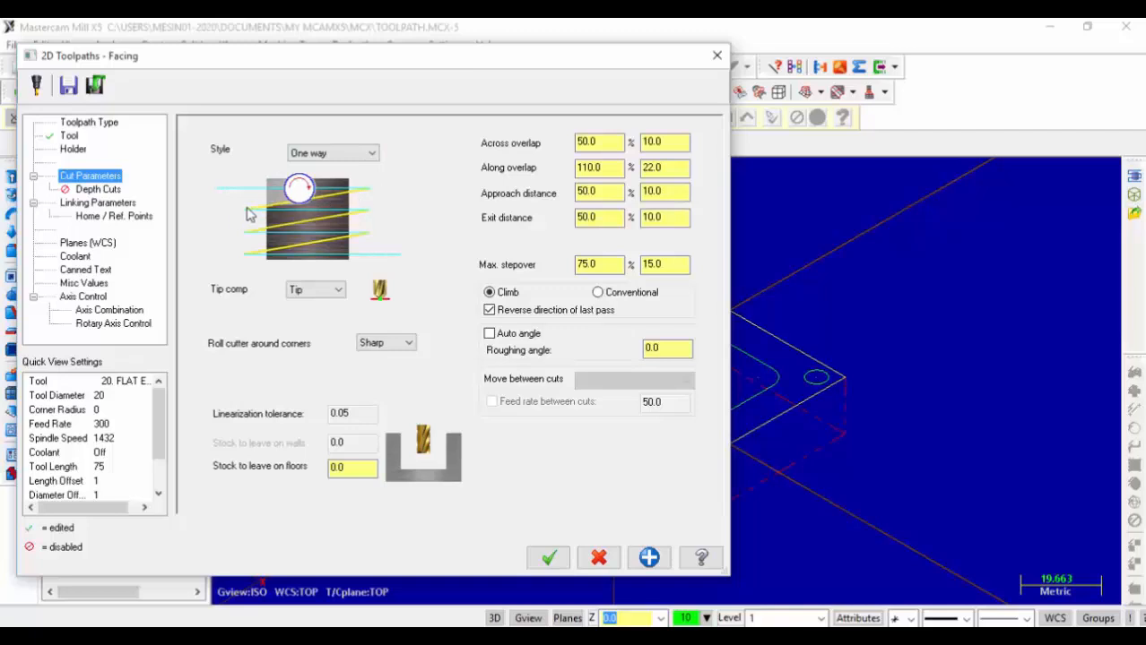
{"action": "left_click", "coordinate": [369, 155]}
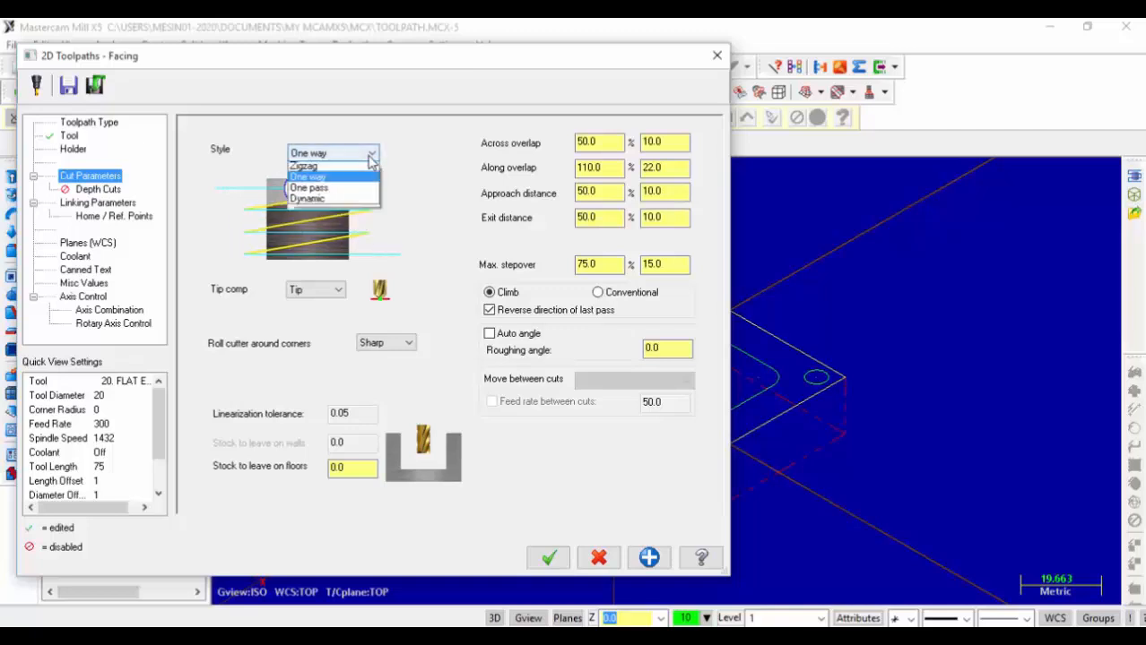
{"action": "left_click", "coordinate": [323, 168]}
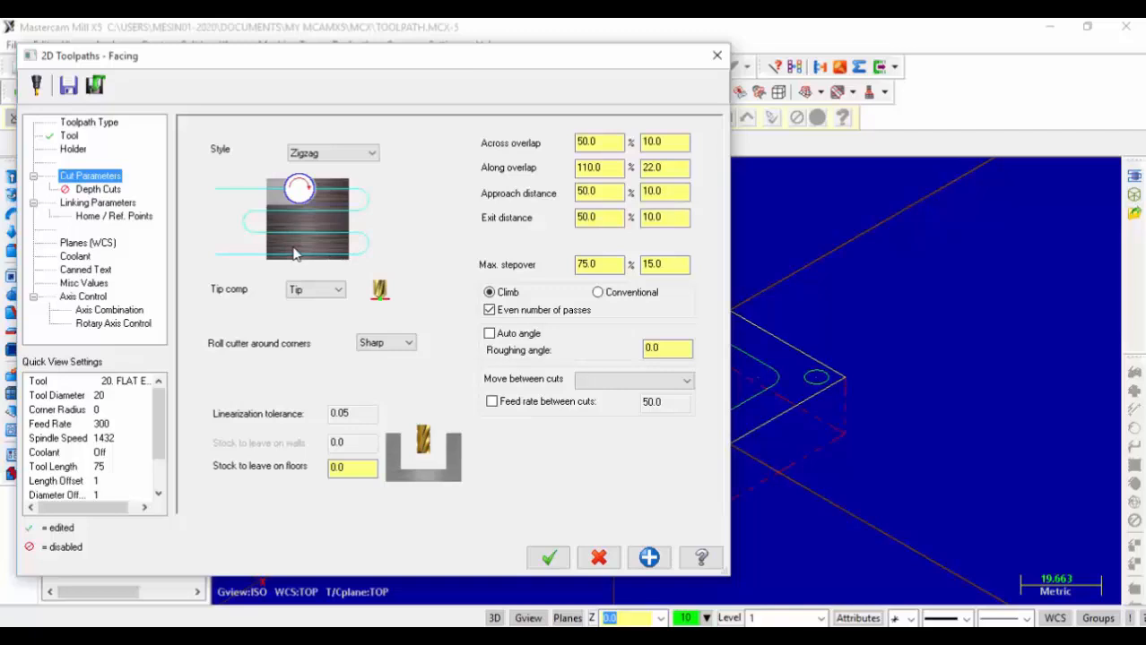
- Enable depth cuts for the facing toolpath with a maximum rough step of 1 mm
{"action": "left_click", "coordinate": [95, 190]}
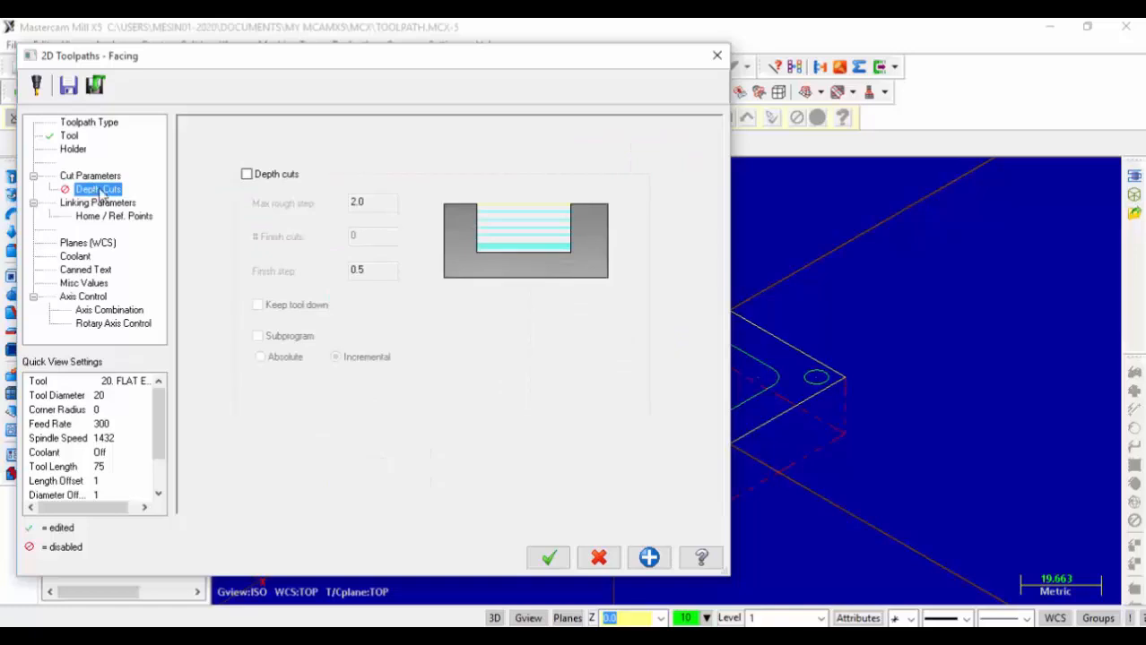
{"action": "left_click", "coordinate": [247, 175]}
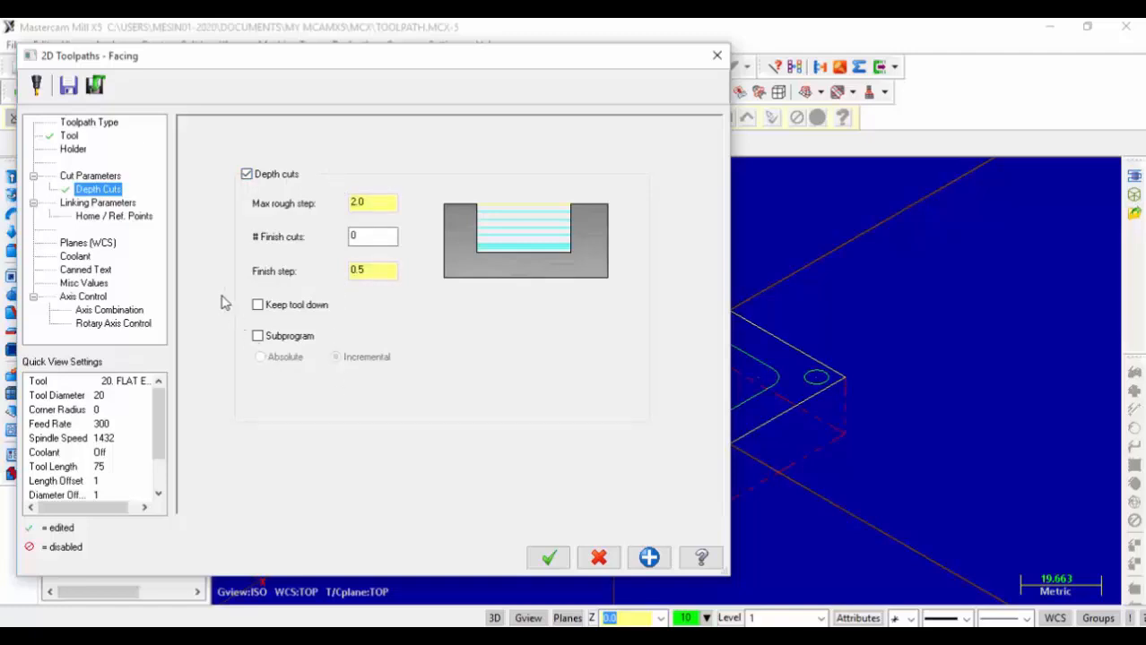
{"action": "left_click", "coordinate": [376, 205]}
{"action": "double_click", "coordinate": [377, 205]}
{"action": "type", "text": "1"}
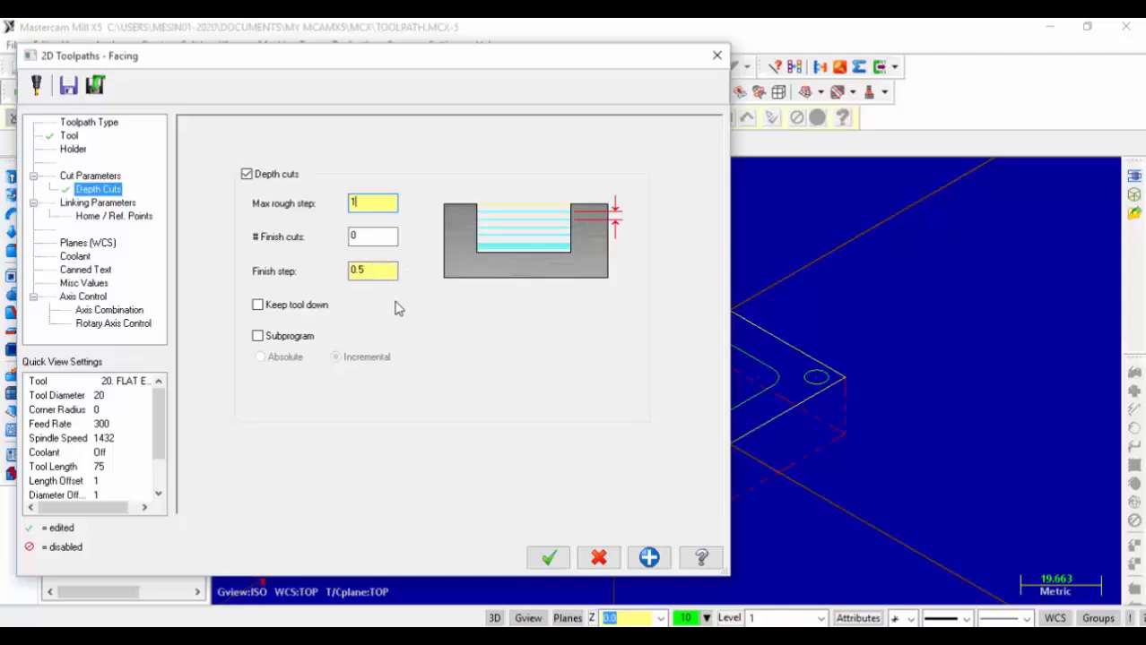
- Set one finish cut with a 0.2 mm finish step and keep the tool down between depth cuts
{"action": "left_click", "coordinate": [372, 269]}
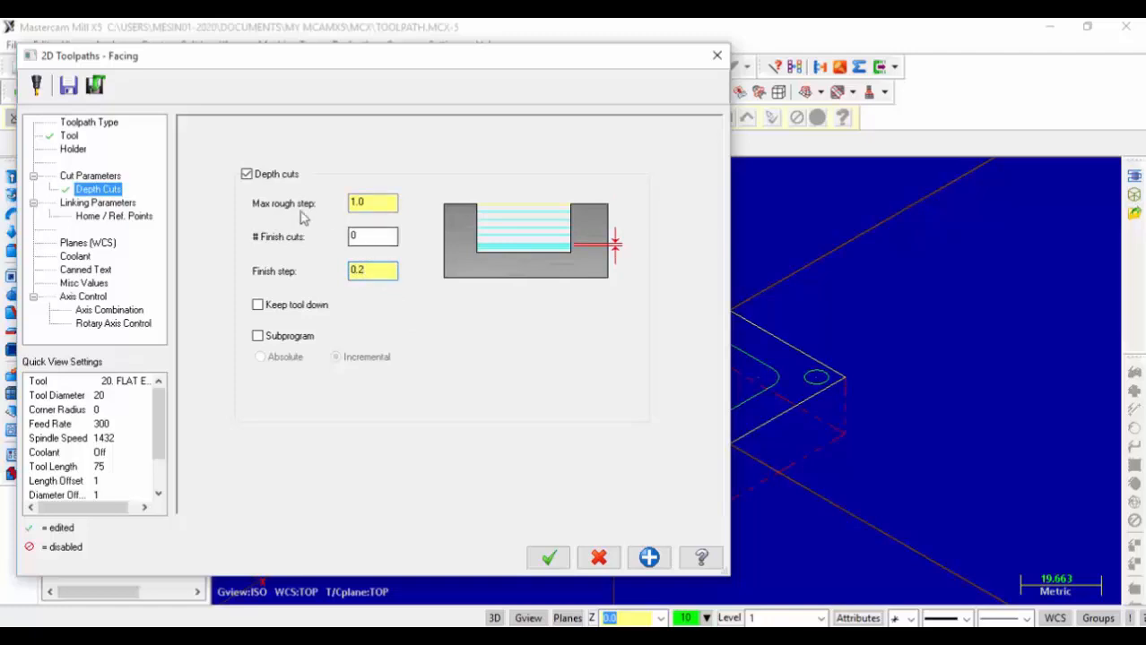
{"action": "left_click", "coordinate": [367, 235]}
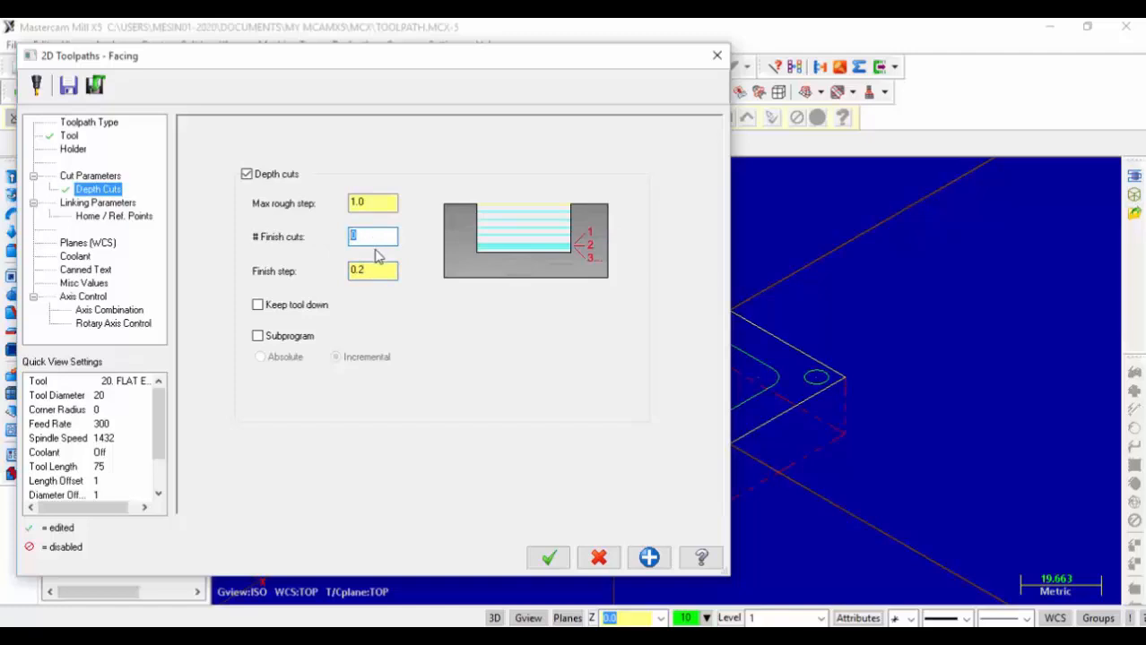
{"action": "left_click", "coordinate": [369, 238]}
{"action": "double_click", "coordinate": [354, 236]}
{"action": "type", "text": "1"}
{"action": "left_click", "coordinate": [258, 306]}
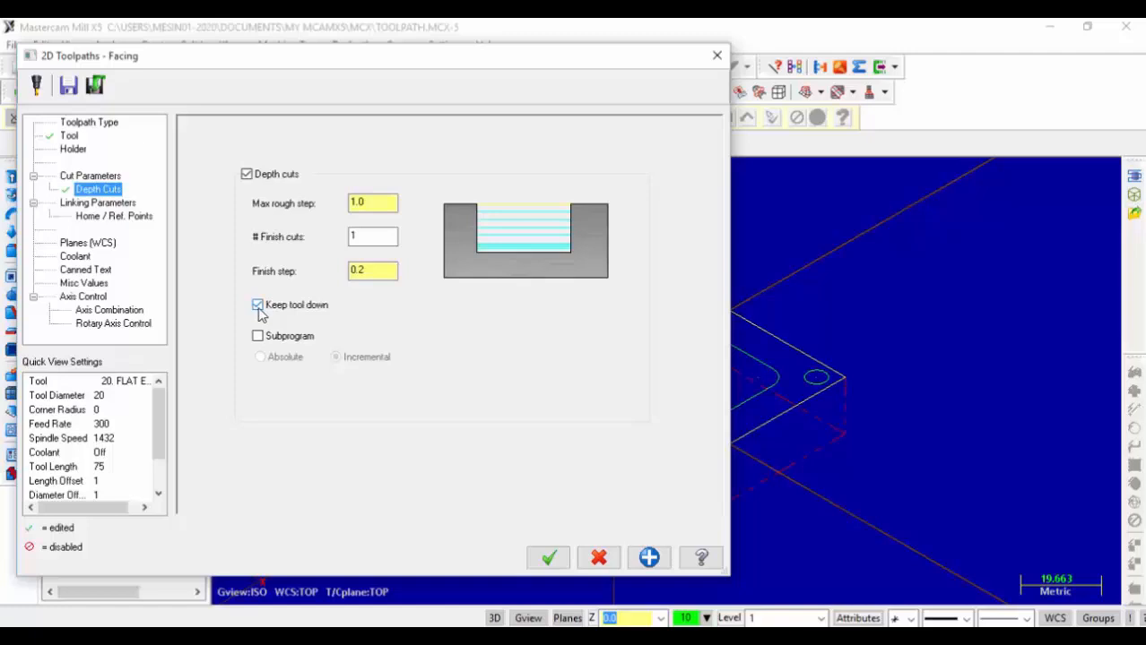
- Enable the absolute 50 mm clearance height and set the retract height to 15 mm absolute in the linking parameters
{"action": "left_click", "coordinate": [73, 204]}
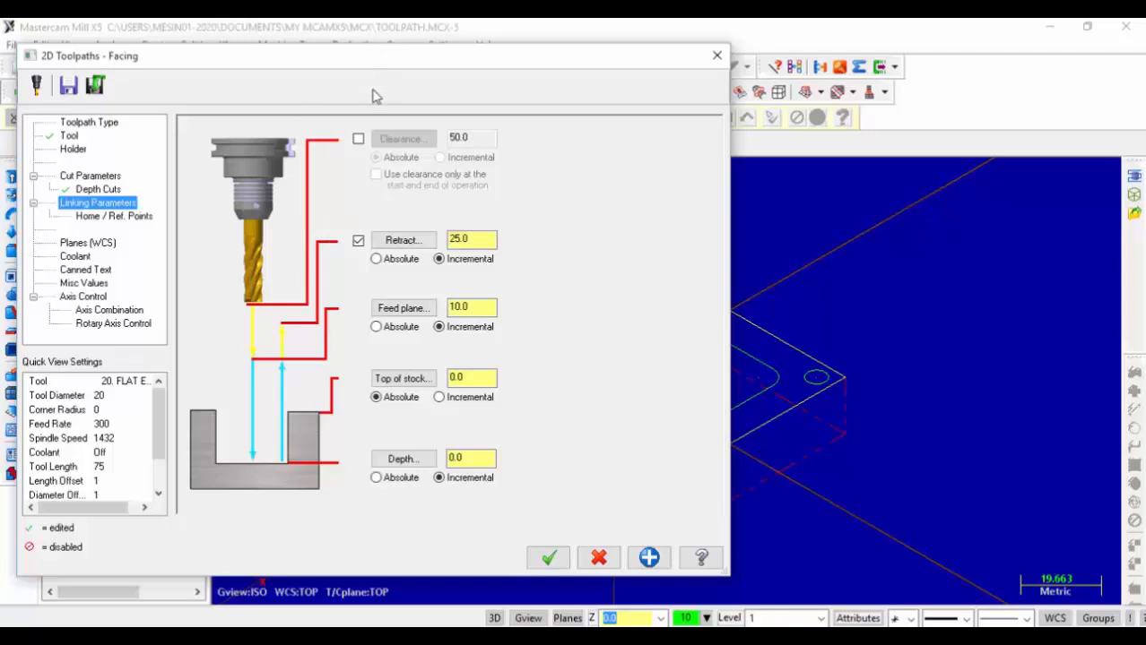
{"action": "left_click", "coordinate": [357, 139]}
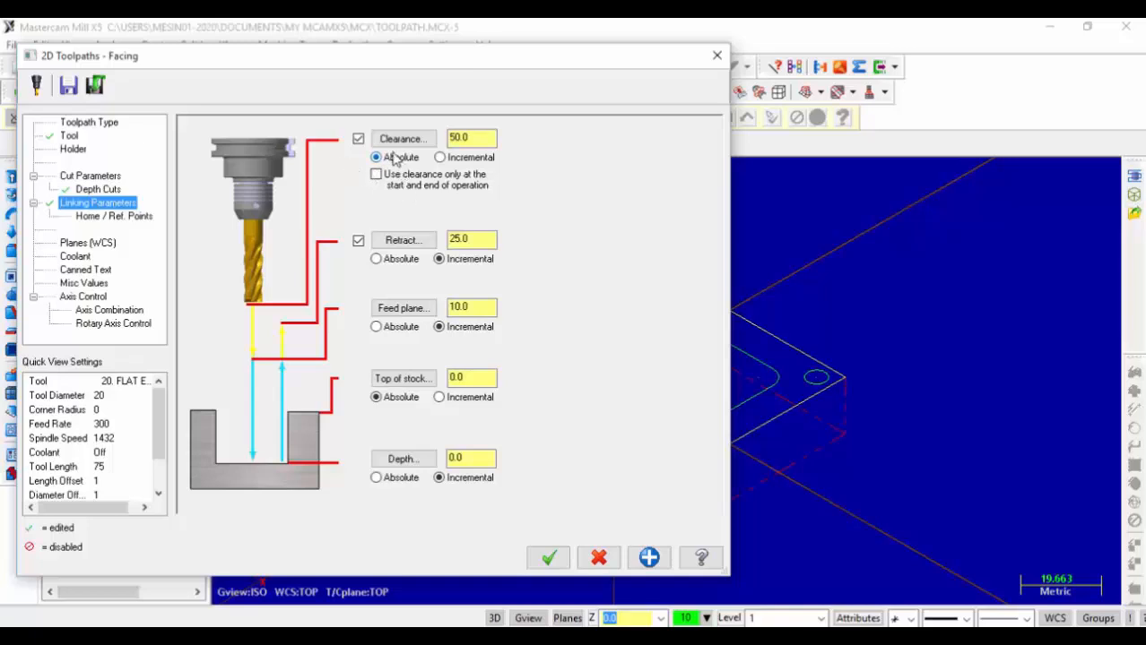
{"action": "left_click", "coordinate": [455, 139]}
{"action": "left_click_drag", "start_coordinate": [489, 238], "coordinate": [447, 240]}
{"action": "type", "text": "15"}
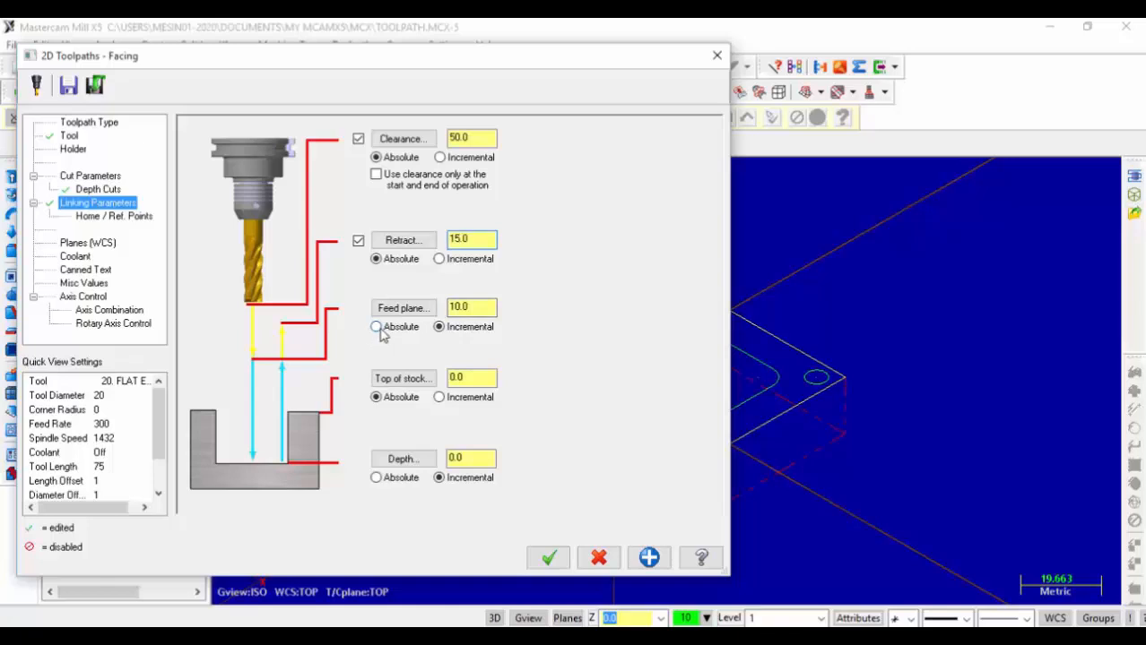
- Make the feed plane and depth absolute, and set the facing depth to -2 mm
{"action": "left_click", "coordinate": [376, 327]}
{"action": "left_click", "coordinate": [472, 307]}
{"action": "left_click", "coordinate": [471, 377]}
{"action": "left_click", "coordinate": [376, 478]}
{"action": "left_click", "coordinate": [459, 459]}
{"action": "left_click_drag", "start_coordinate": [459, 459], "coordinate": [444, 462]}
{"action": "type", "text": "-2"}
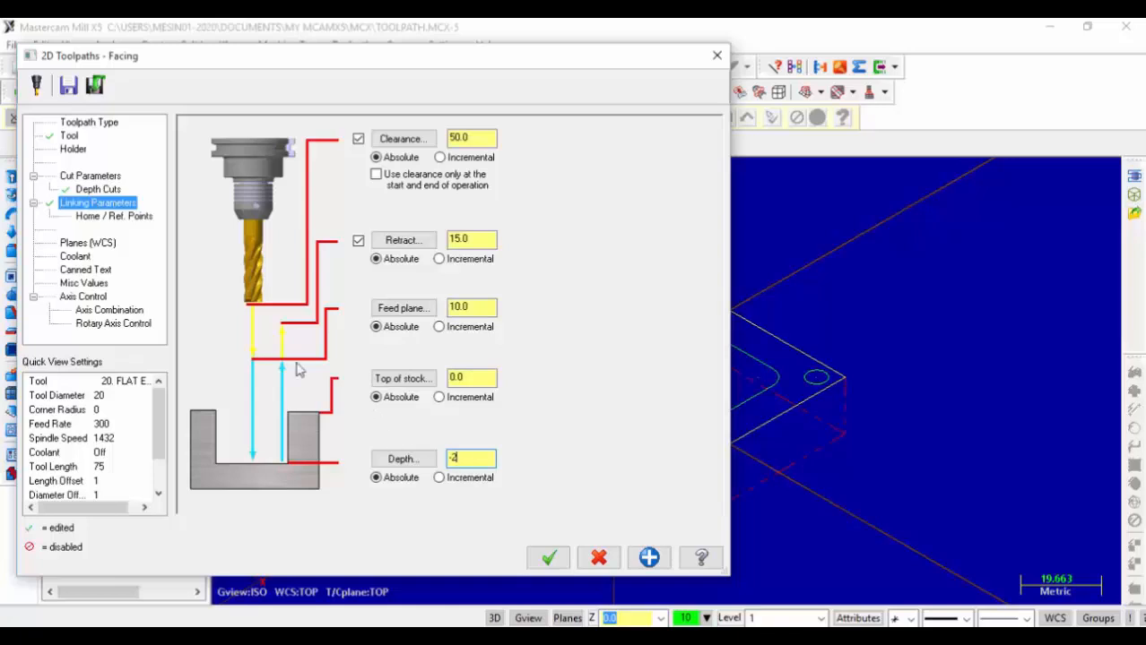
- Switch flood coolant on and accept the facing parameters to generate the toolpath
{"action": "left_click", "coordinate": [80, 261]}
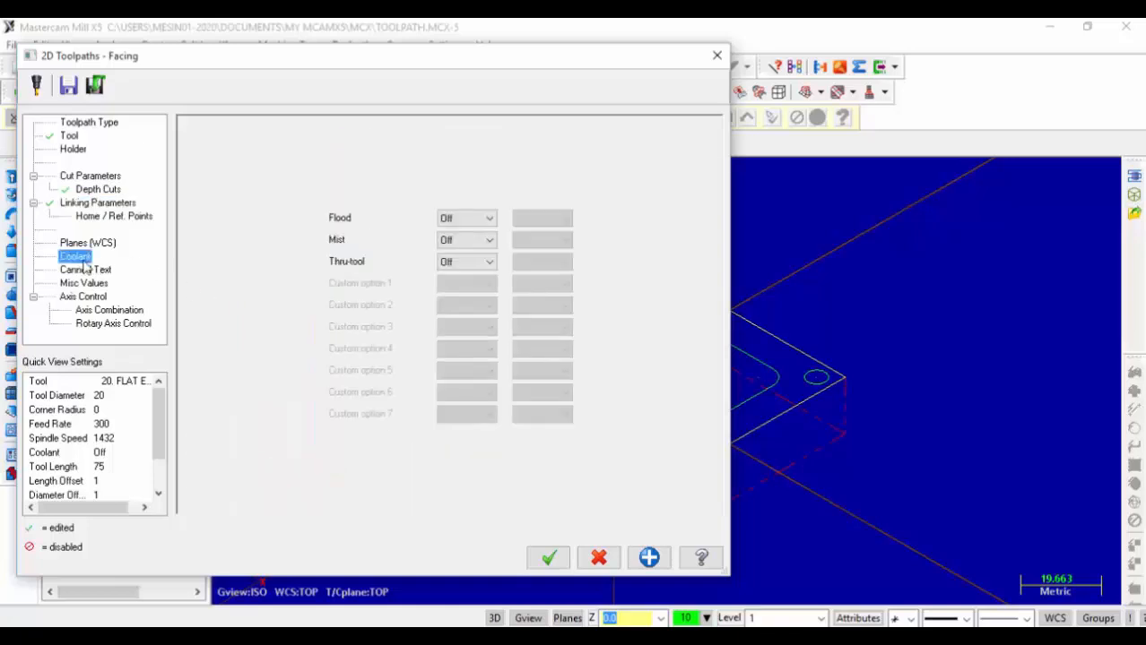
{"action": "left_click", "coordinate": [488, 220]}
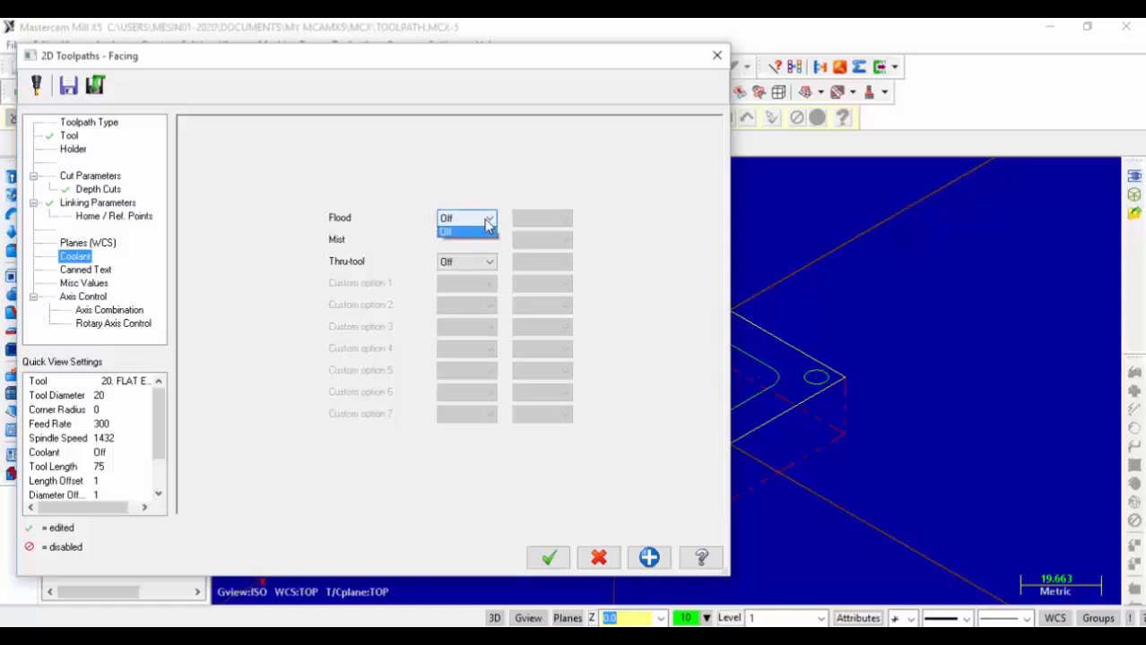
{"action": "left_click", "coordinate": [448, 234]}
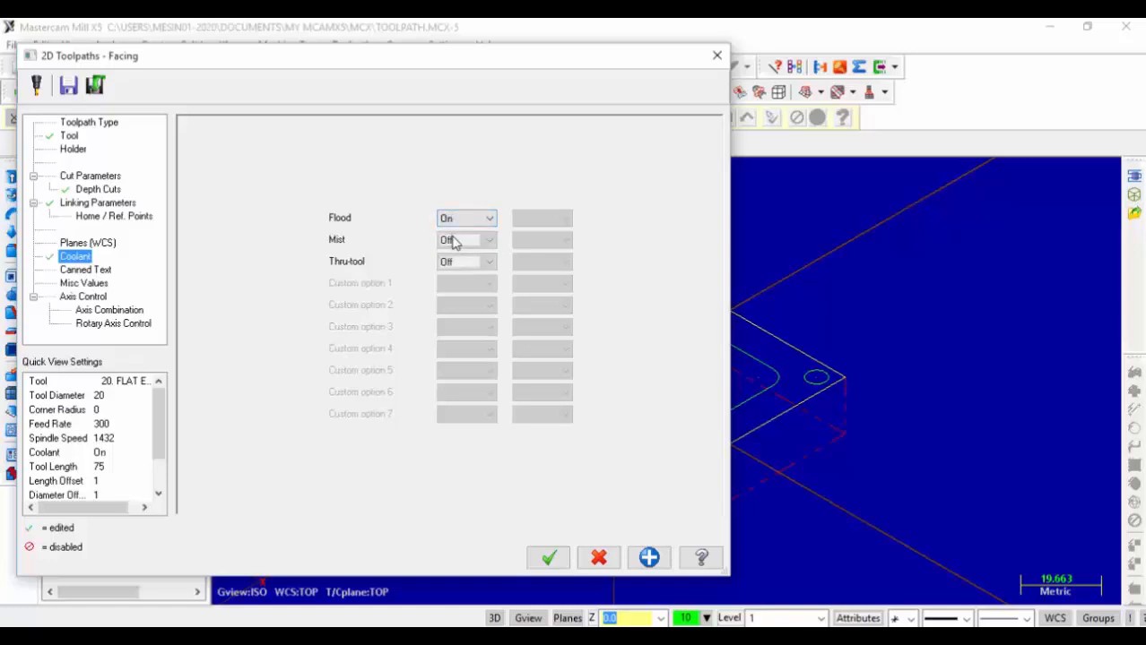
{"action": "left_click", "coordinate": [549, 560]}
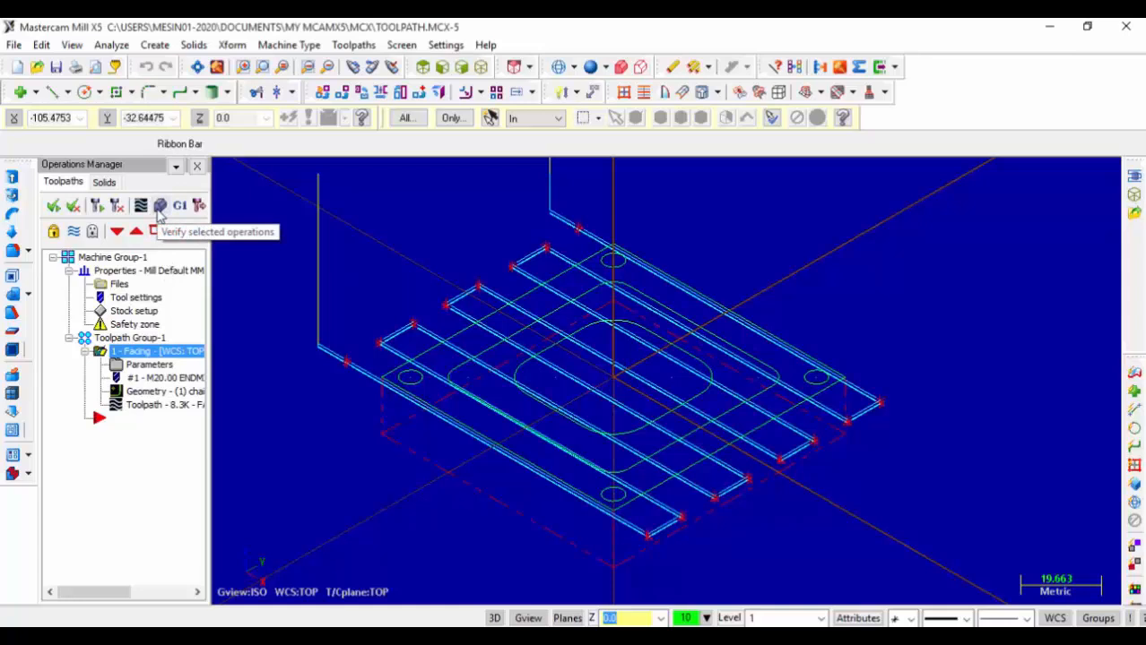
- Verify the facing operation by simulating the machining, and rerun it at a slower playback speed
{"action": "left_click", "coordinate": [159, 208]}
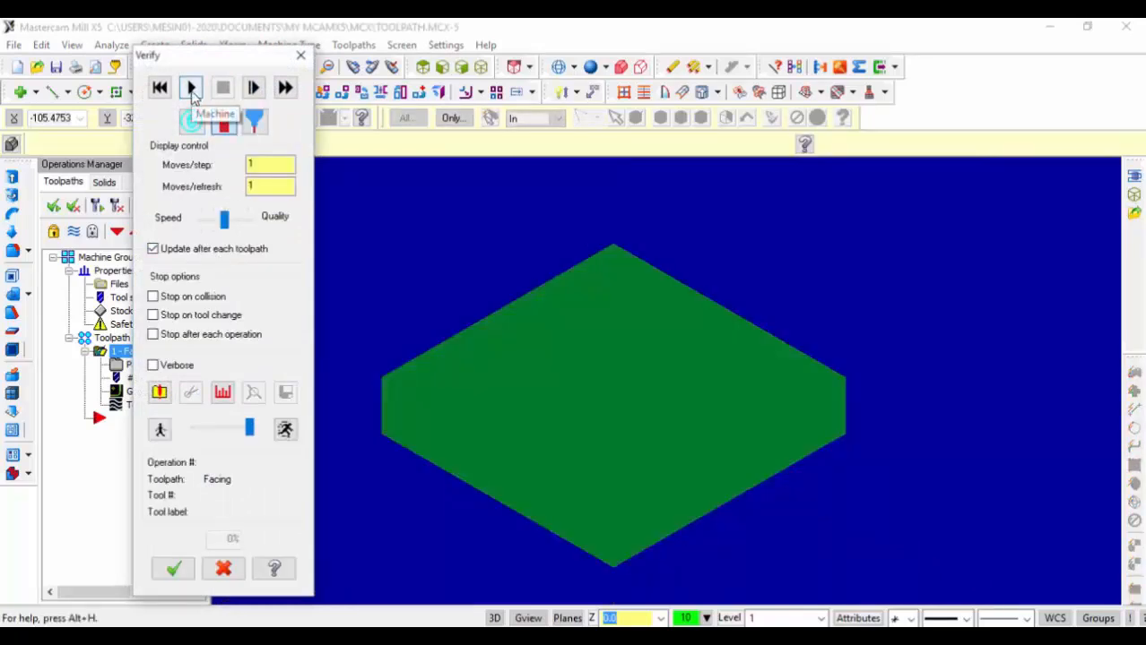
{"action": "left_click", "coordinate": [191, 89]}
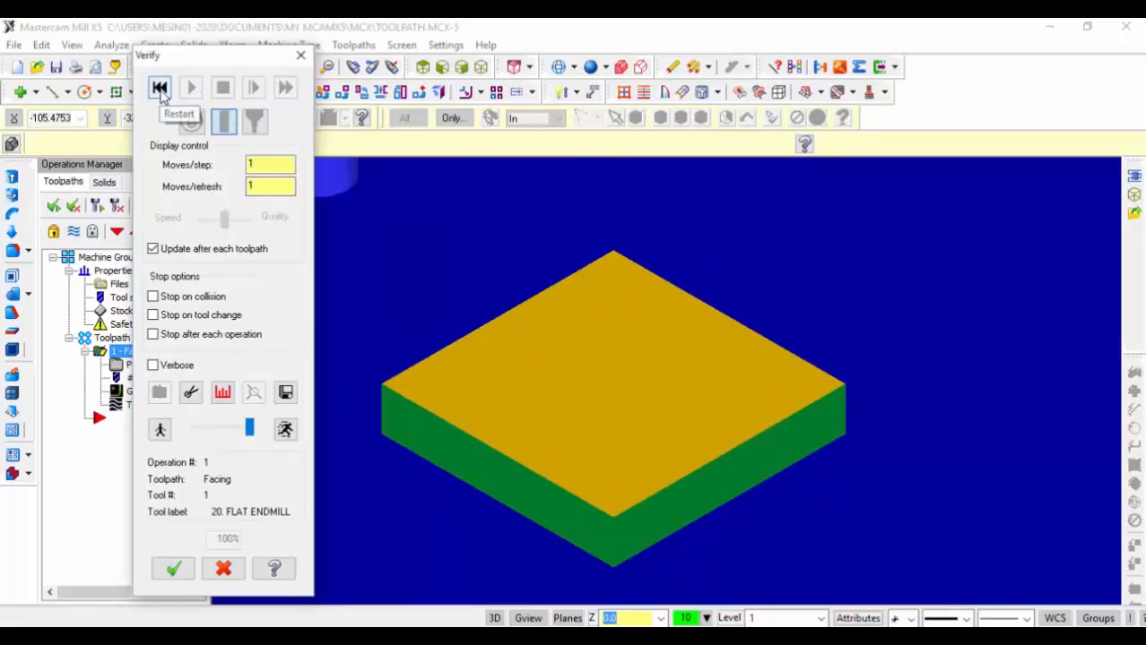
{"action": "left_click", "coordinate": [160, 88]}
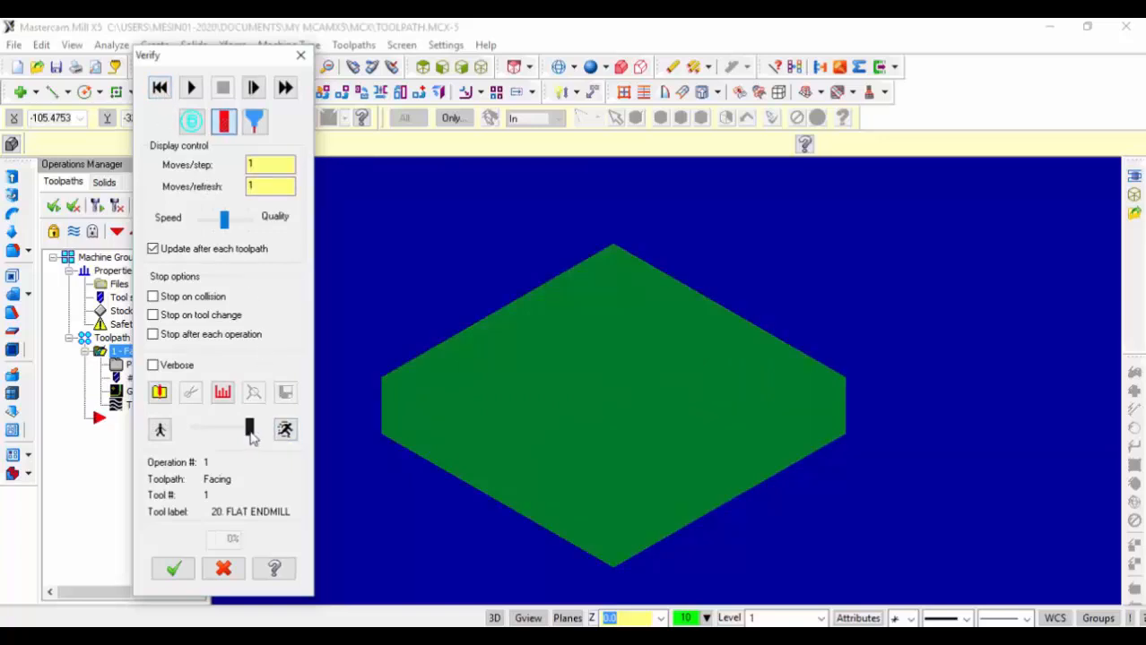
{"action": "left_click_drag", "start_coordinate": [250, 436], "coordinate": [229, 437]}
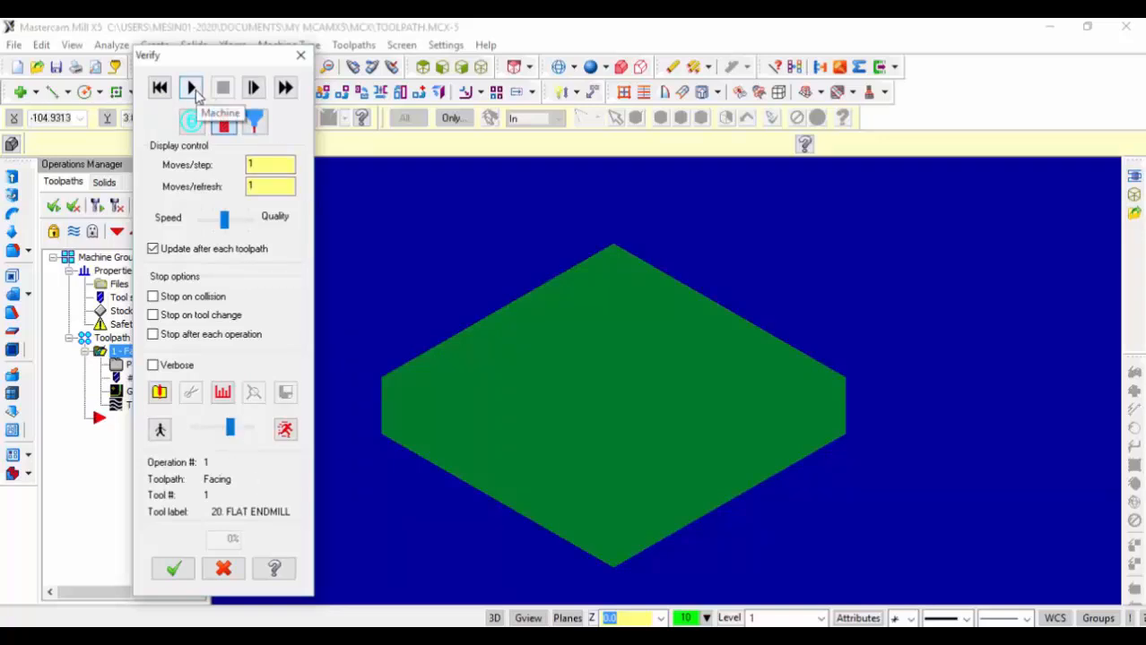
{"action": "left_click", "coordinate": [192, 87]}
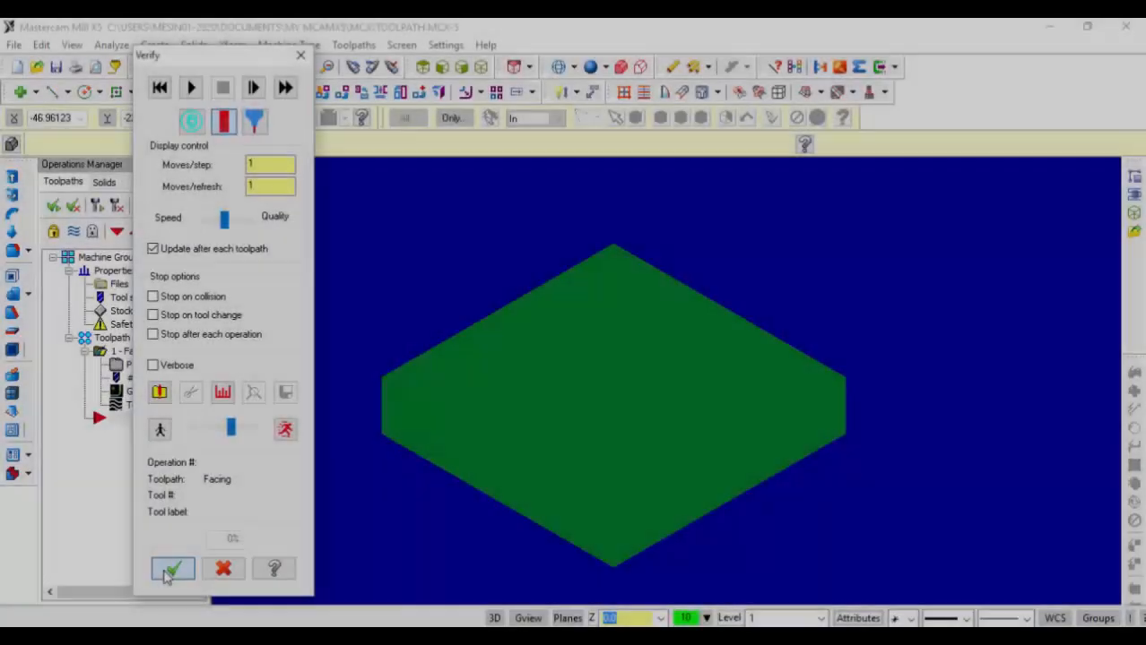
{"action": "left_click", "coordinate": [173, 569]}
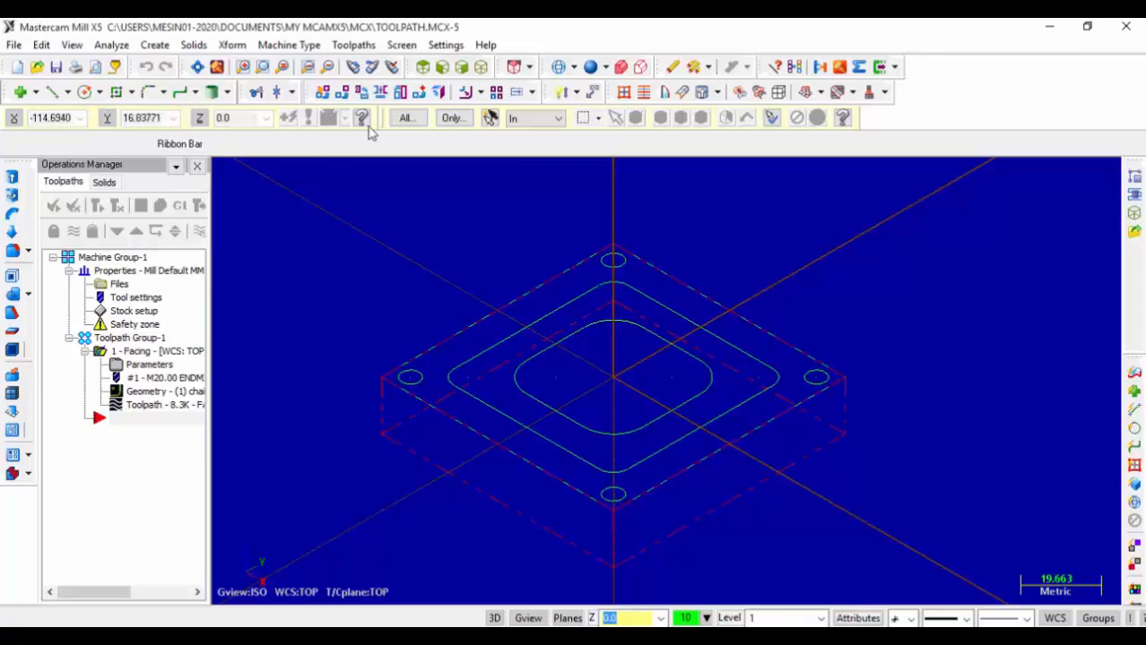
- Start a contour toolpath on the larger rounded square, chained in C-plane mode with the original chain direction, and keep Contour as the type
{"action": "left_click", "coordinate": [350, 47]}
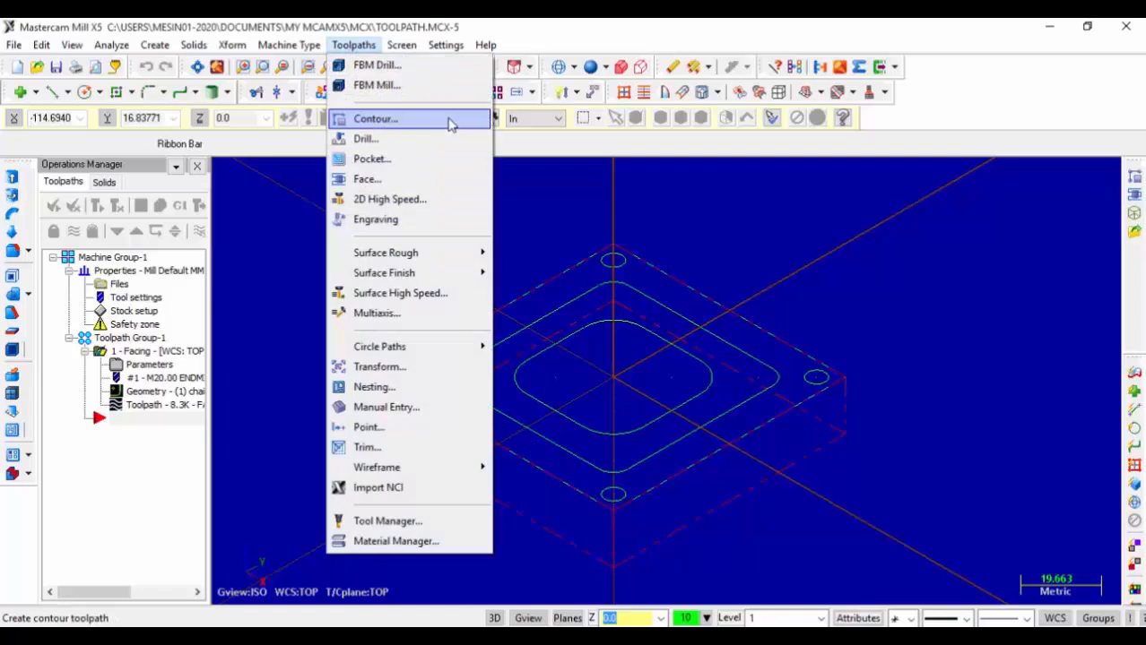
{"action": "left_click", "coordinate": [450, 125]}
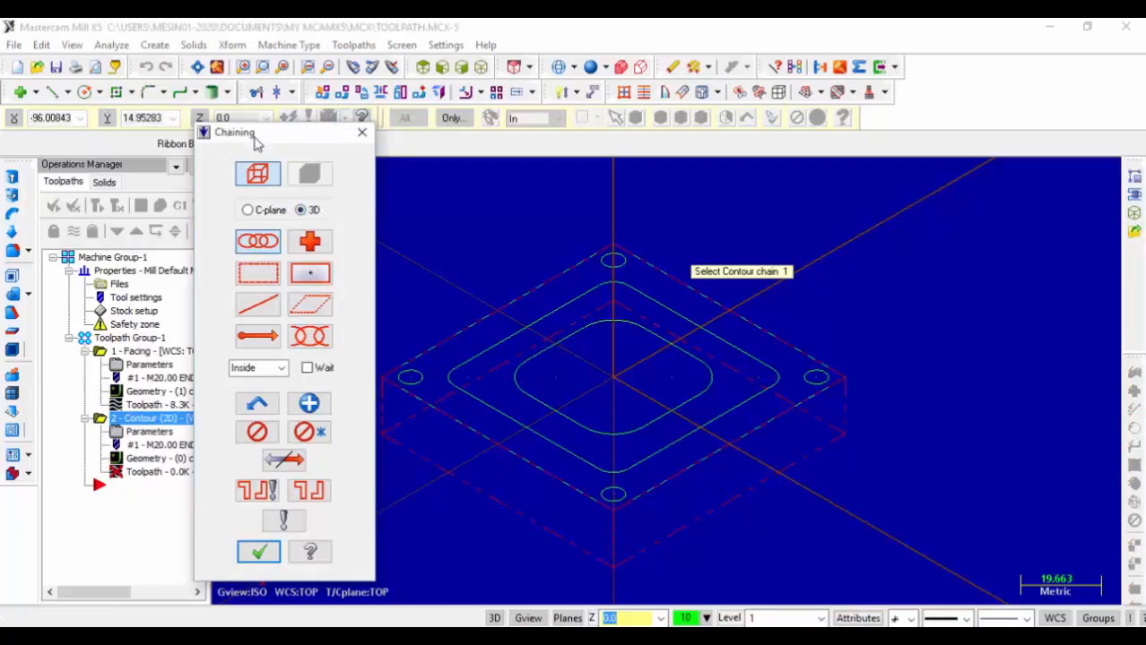
{"action": "left_click", "coordinate": [249, 212]}
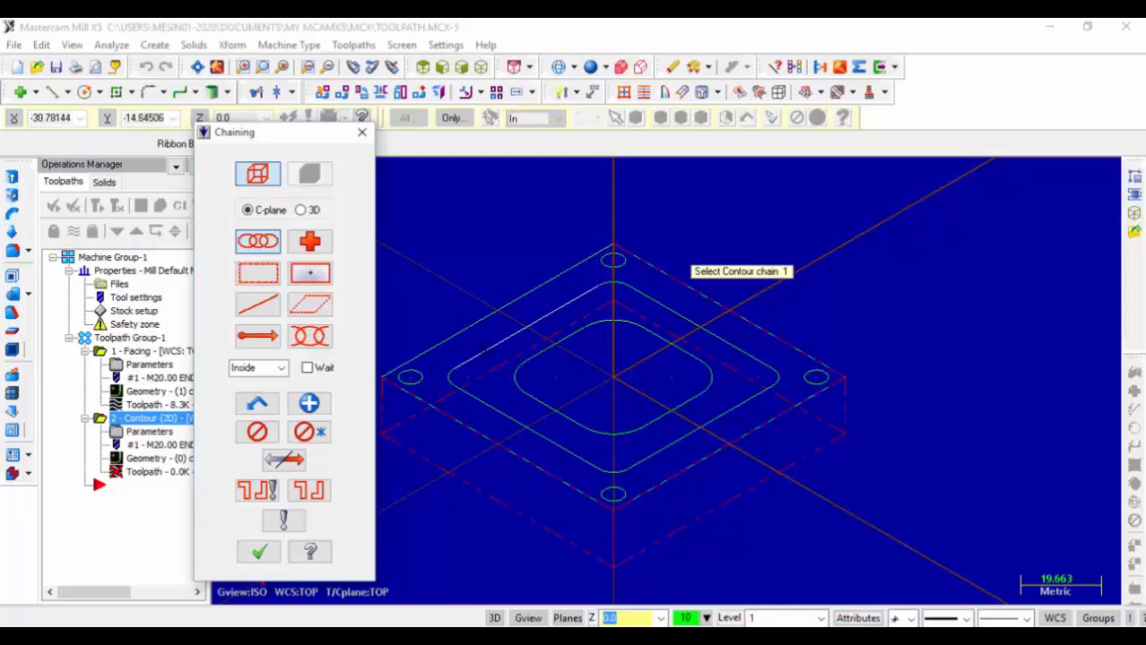
{"action": "left_click", "coordinate": [475, 356]}
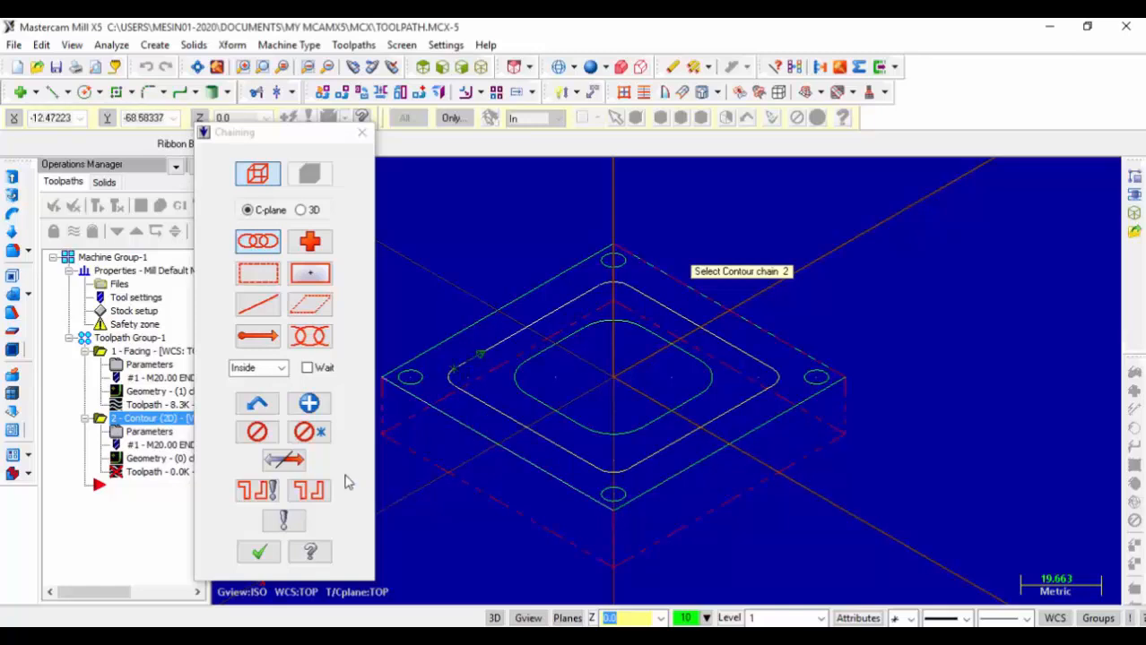
{"action": "left_click", "coordinate": [301, 464]}
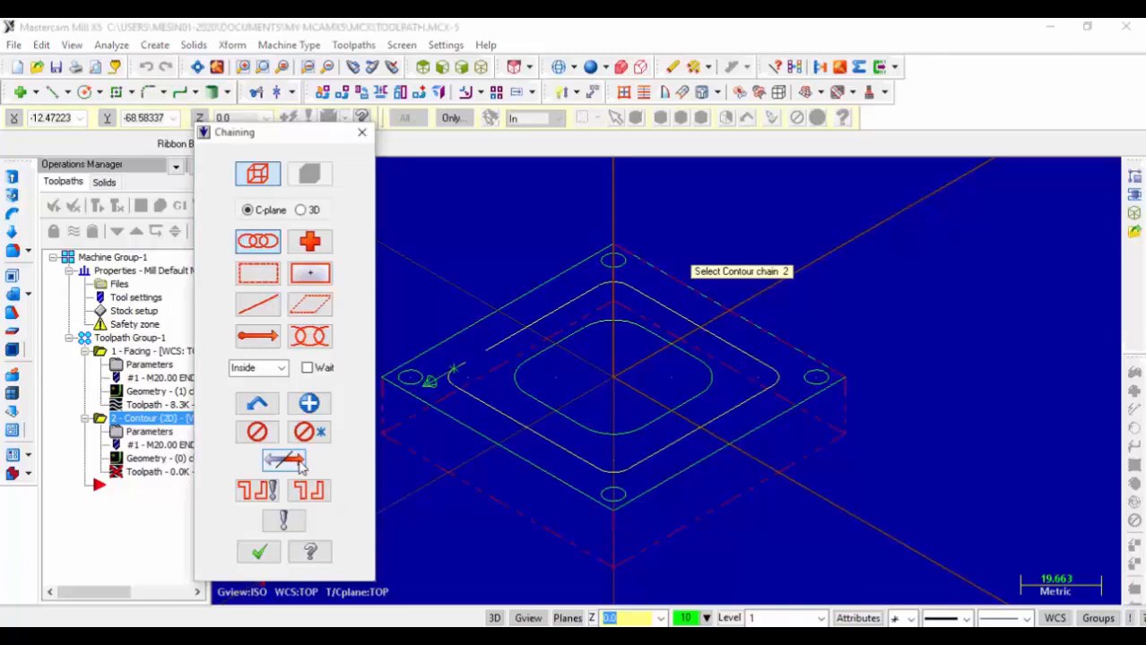
{"action": "left_click", "coordinate": [301, 465]}
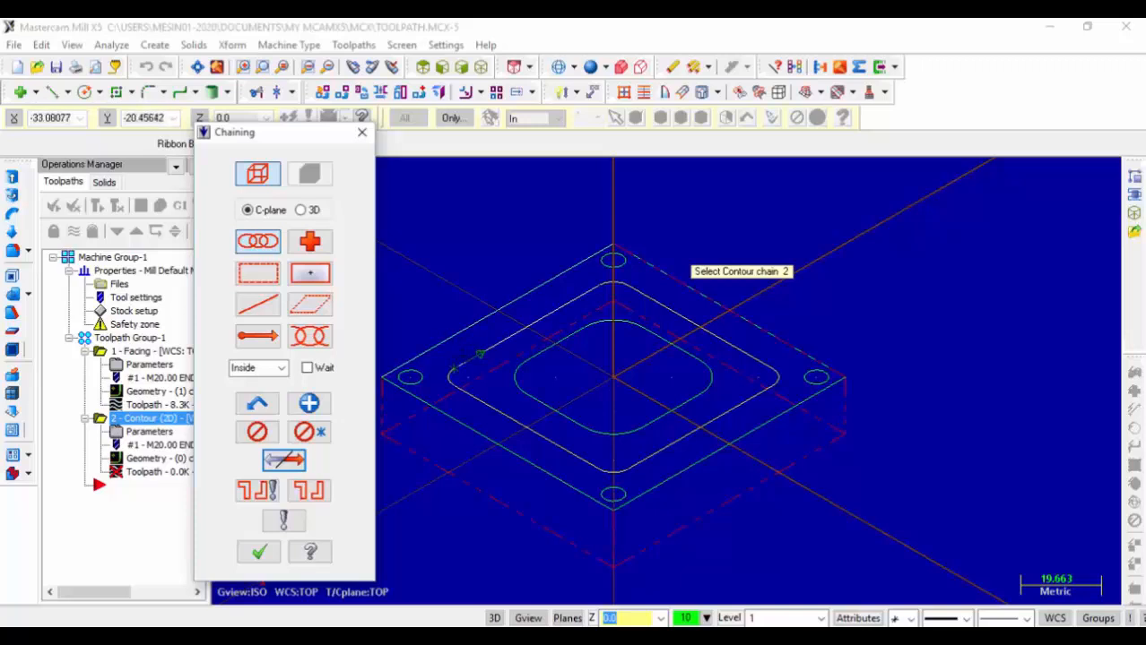
{"action": "left_click", "coordinate": [265, 557]}
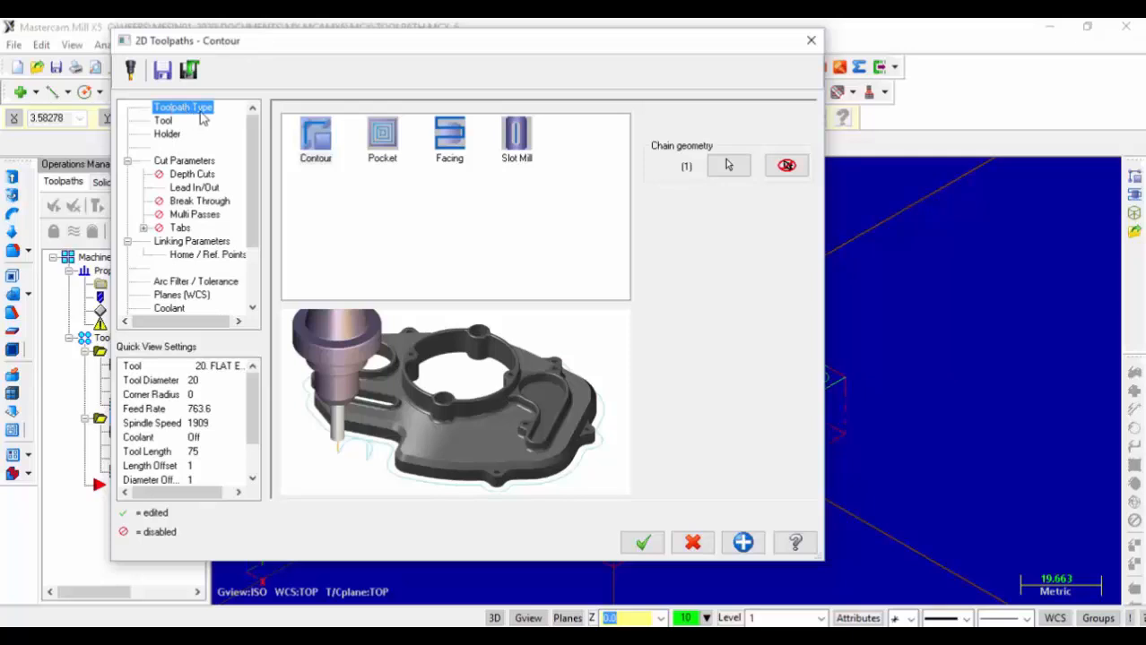
{"action": "left_click", "coordinate": [321, 162]}
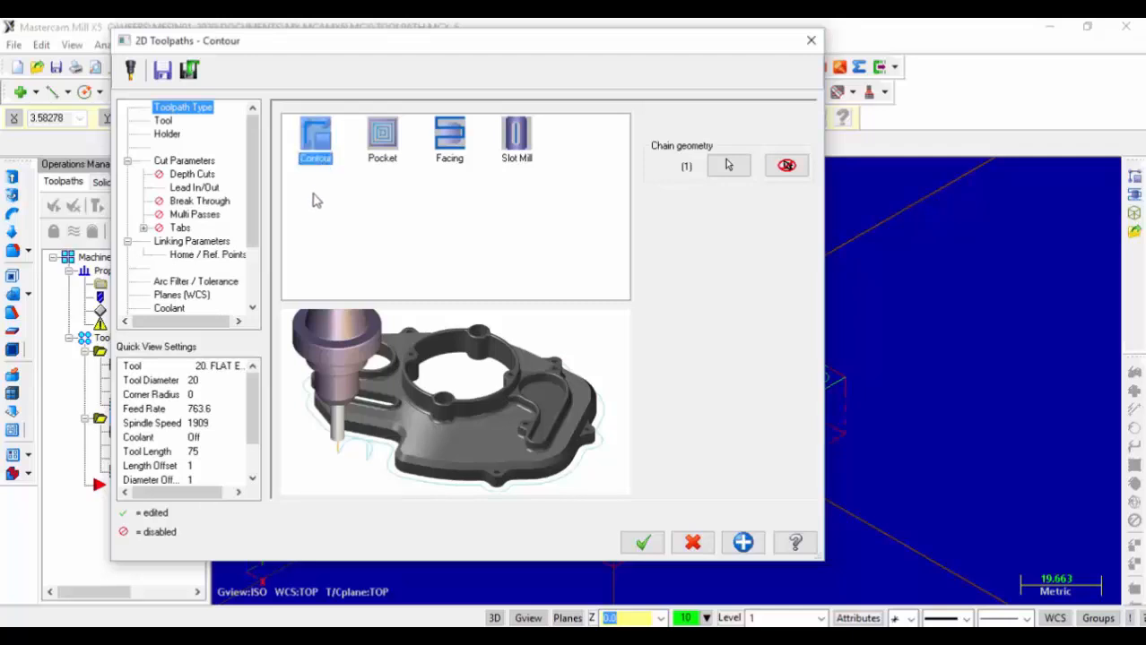
- Add the 10 mm flat endmill from the tool library to the contour operation
{"action": "left_click", "coordinate": [164, 121]}
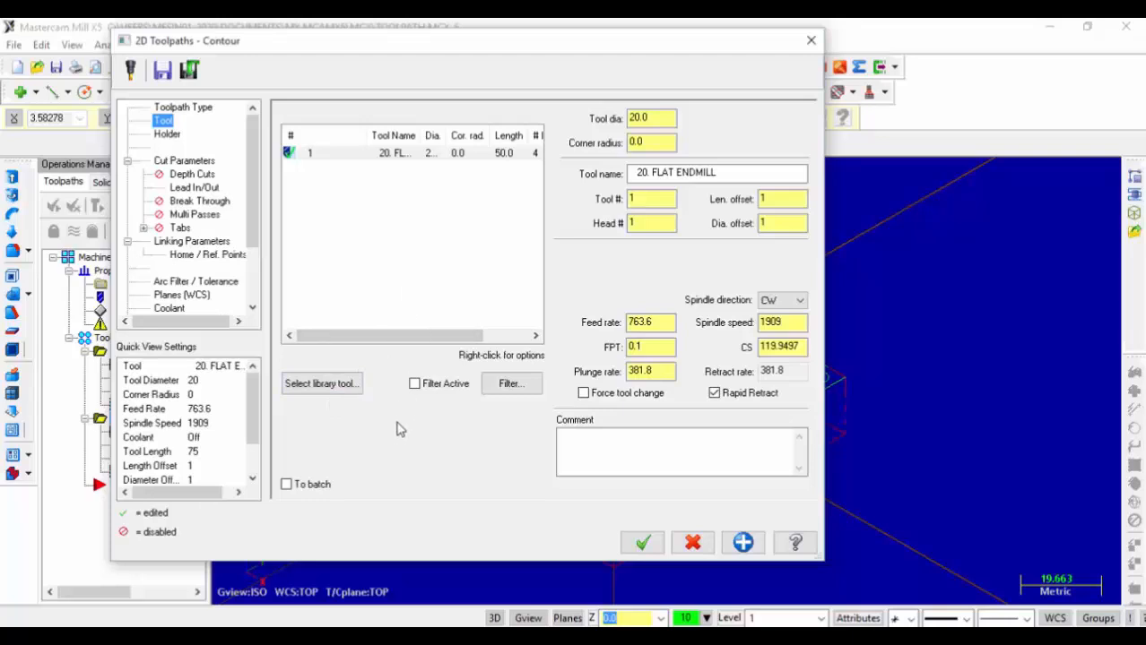
{"action": "left_click", "coordinate": [337, 394]}
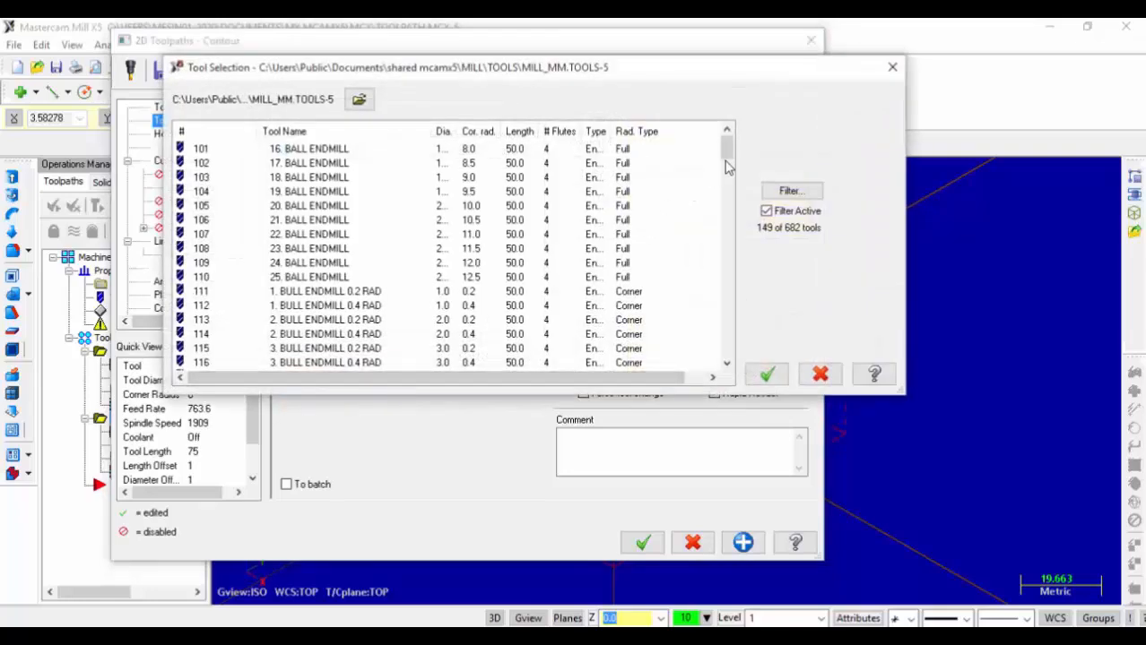
{"action": "left_click_drag", "start_coordinate": [725, 168], "coordinate": [707, 323]}
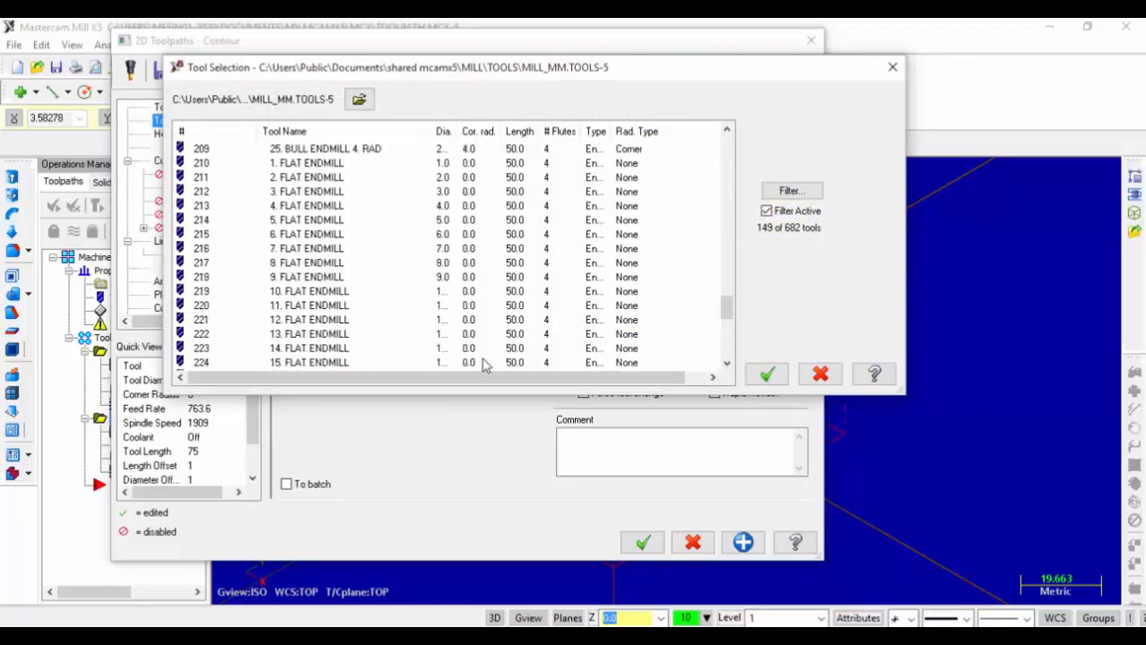
{"action": "left_click", "coordinate": [294, 296]}
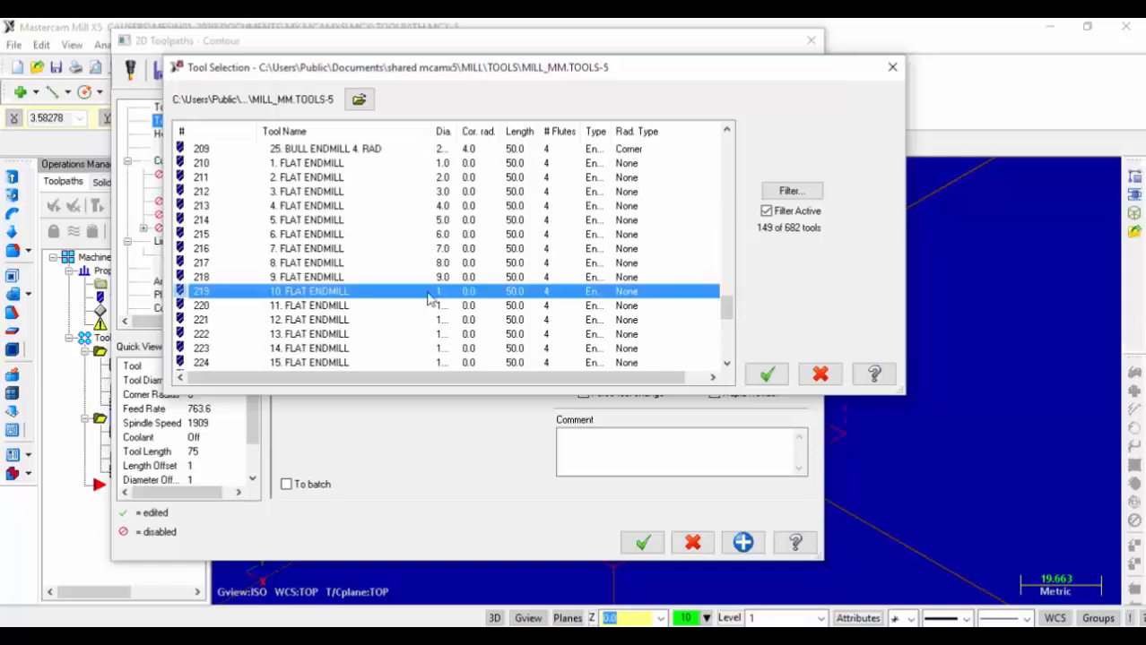
{"action": "left_click", "coordinate": [769, 376]}
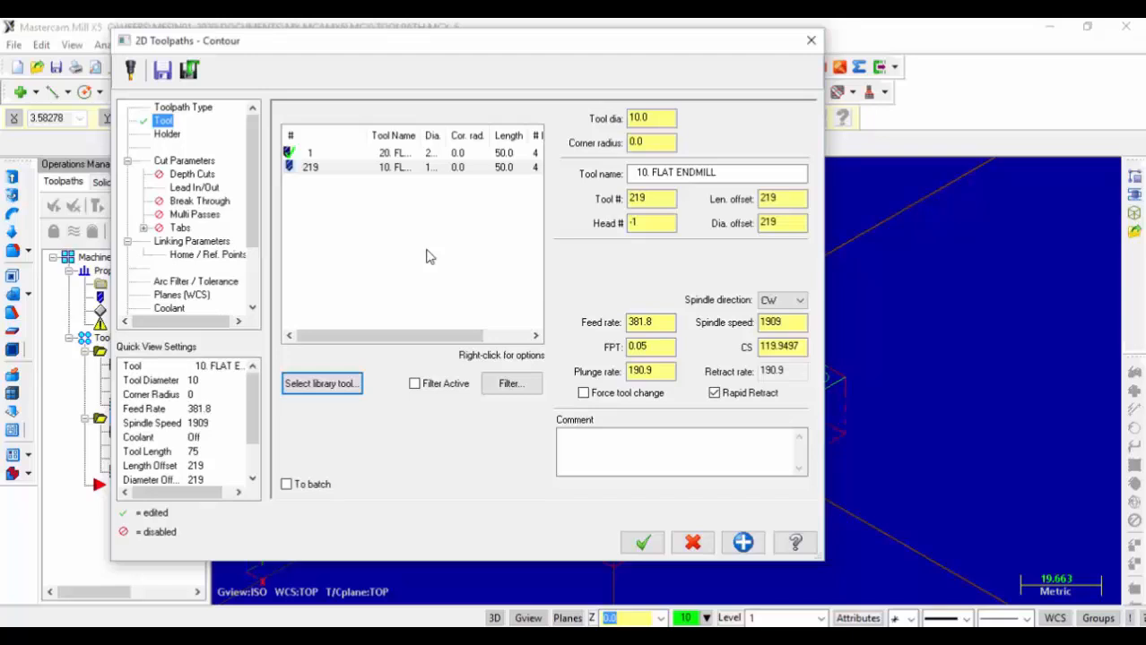
- Renumber the 10 mm flat endmill as tool 2 in its definition
{"action": "double_click", "coordinate": [307, 169]}
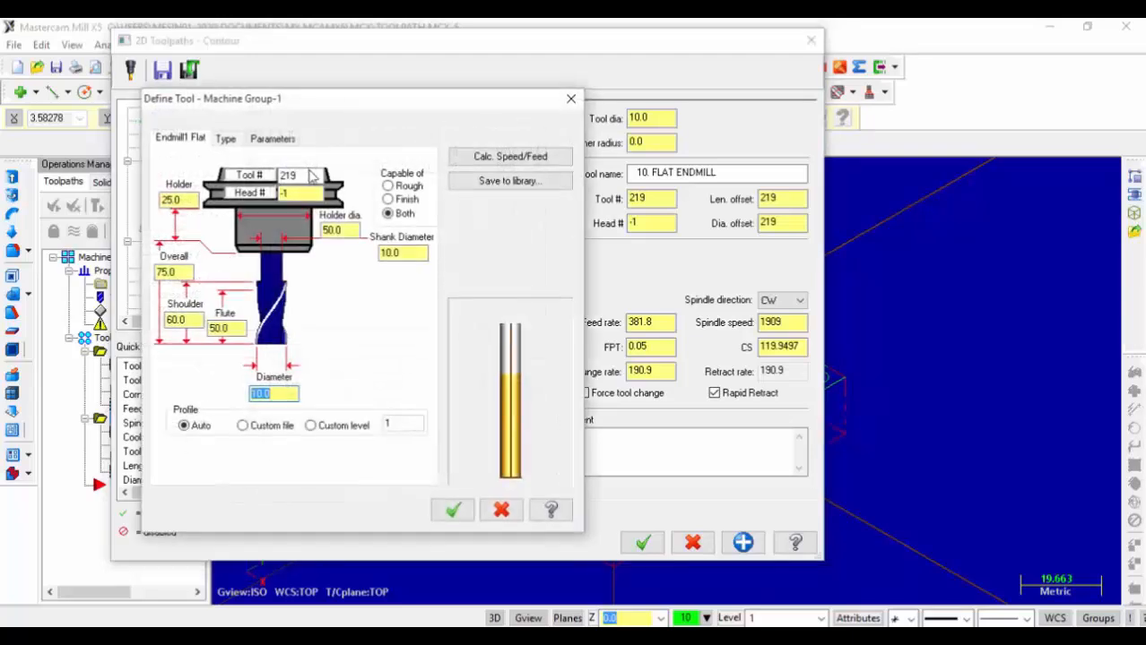
{"action": "left_click_drag", "start_coordinate": [307, 174], "coordinate": [280, 175]}
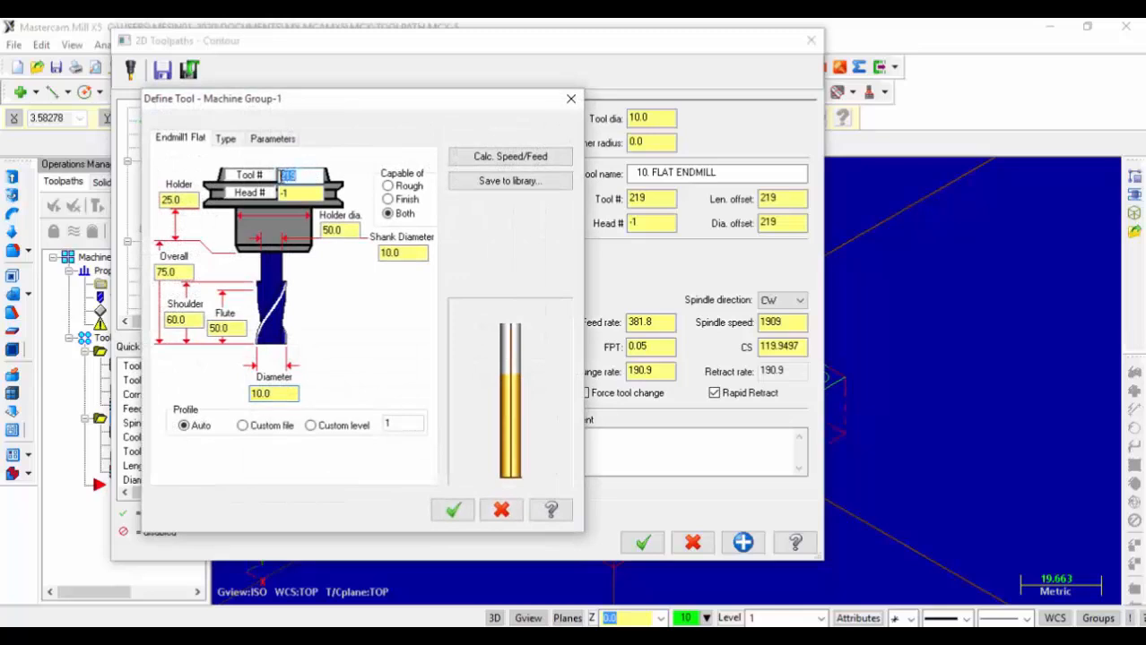
{"action": "type", "text": "2"}
{"action": "key", "text": "Tab"}
{"action": "left_click", "coordinate": [457, 518]}
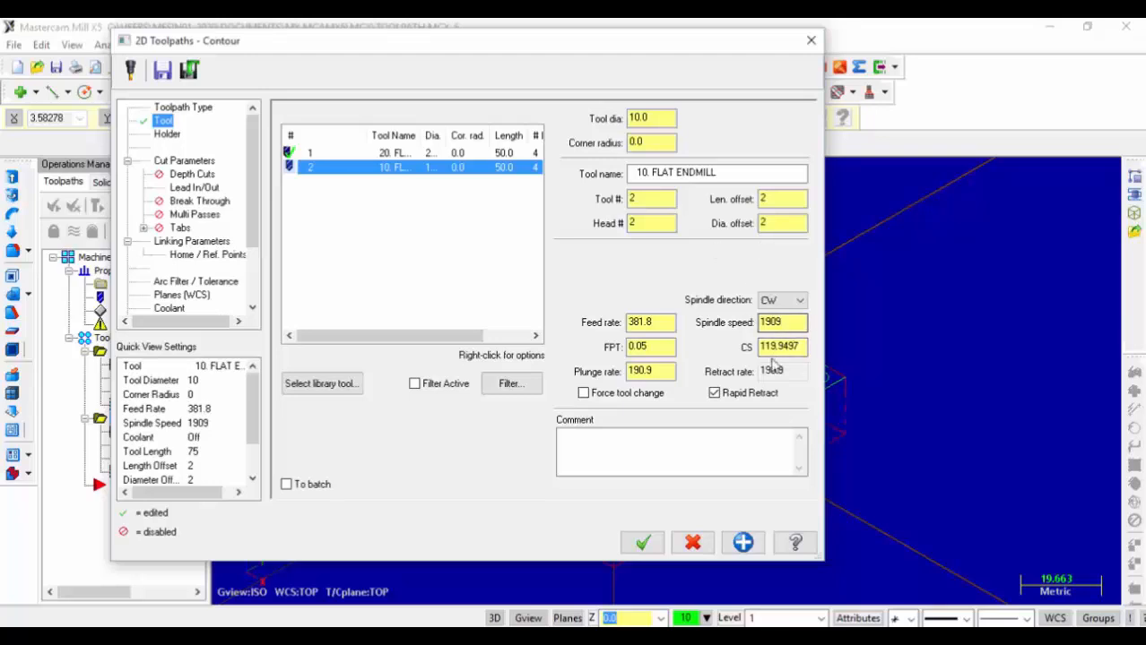
- Set the endmill's cutting speed to 90, feed rate to 300 and plunge rate to 75
{"action": "left_click_drag", "start_coordinate": [801, 346], "coordinate": [756, 348]}
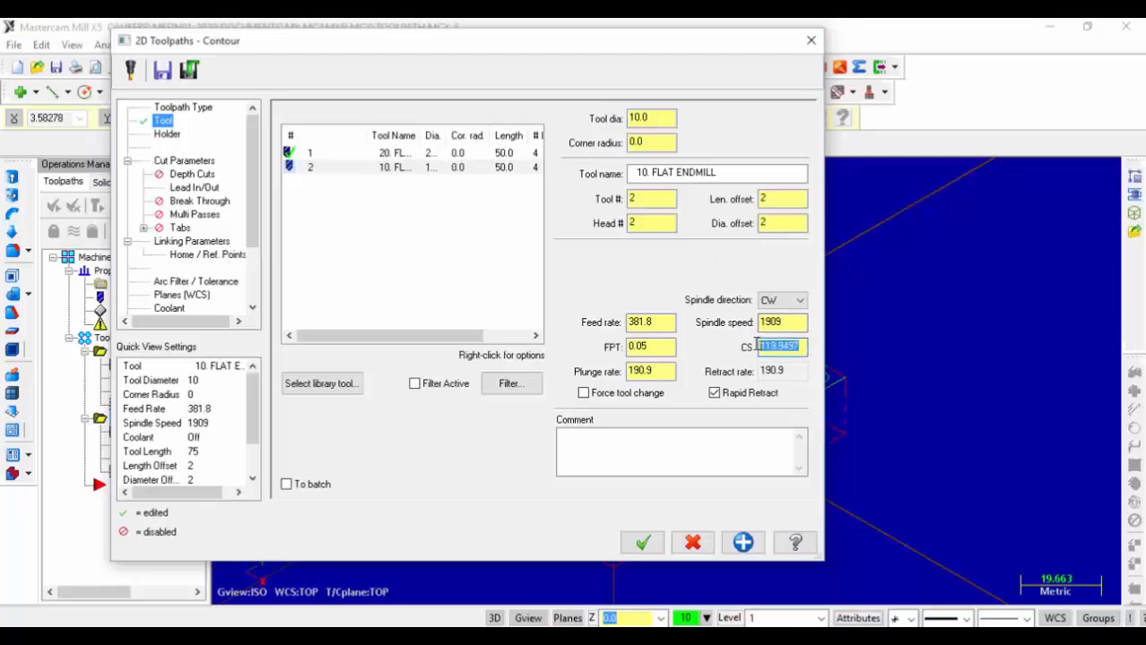
{"action": "type", "text": "90"}
{"action": "left_click", "coordinate": [795, 325]}
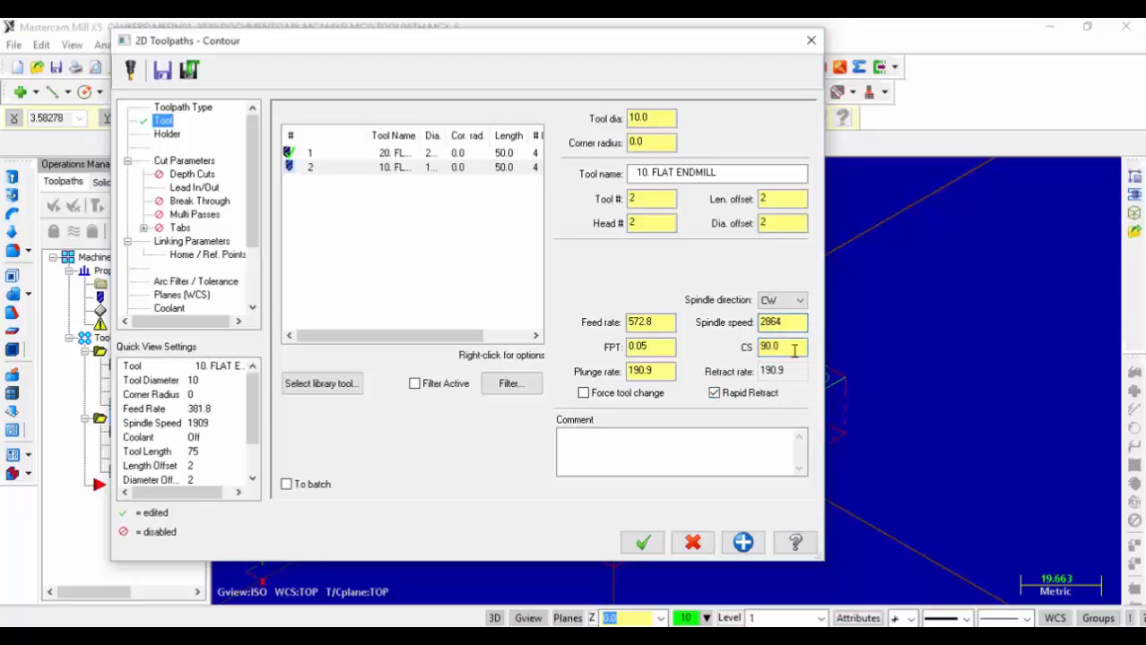
{"action": "left_click", "coordinate": [657, 321]}
{"action": "left_click_drag", "start_coordinate": [657, 321], "coordinate": [626, 324]}
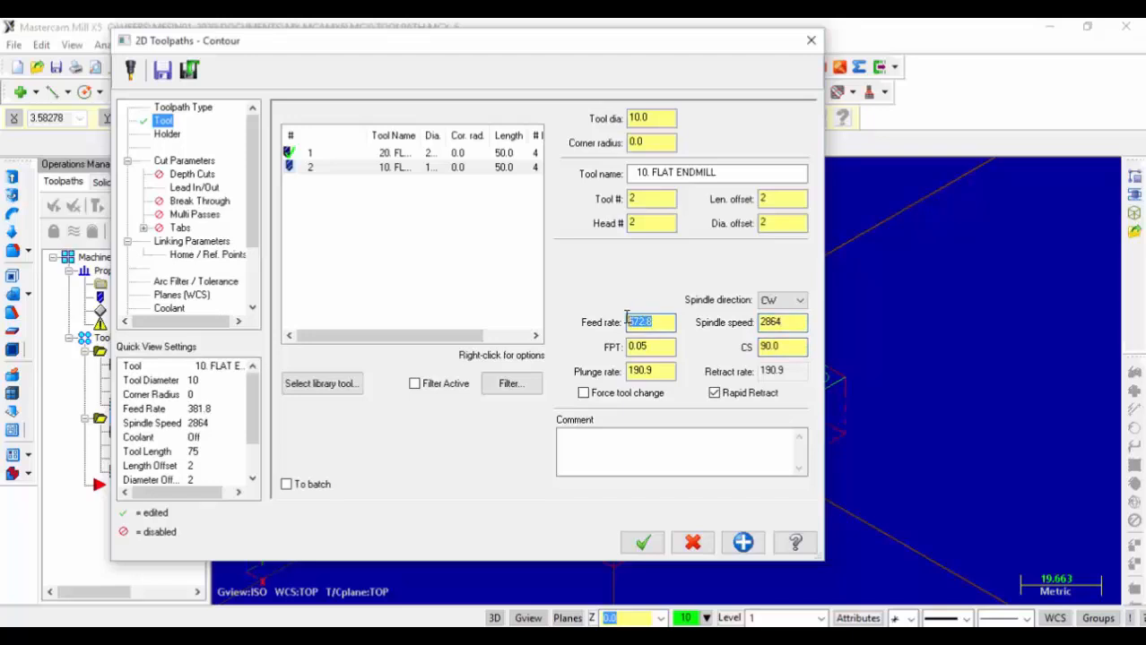
{"action": "type", "text": "300"}
{"action": "left_click", "coordinate": [662, 346]}
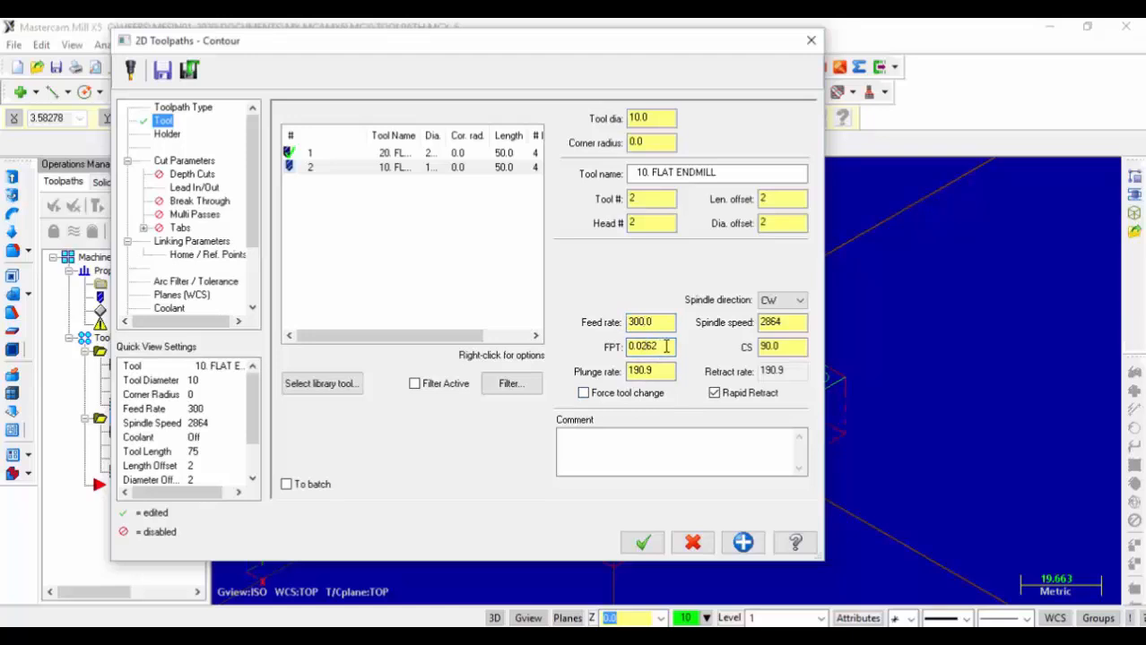
{"action": "left_click_drag", "start_coordinate": [661, 370], "coordinate": [627, 371]}
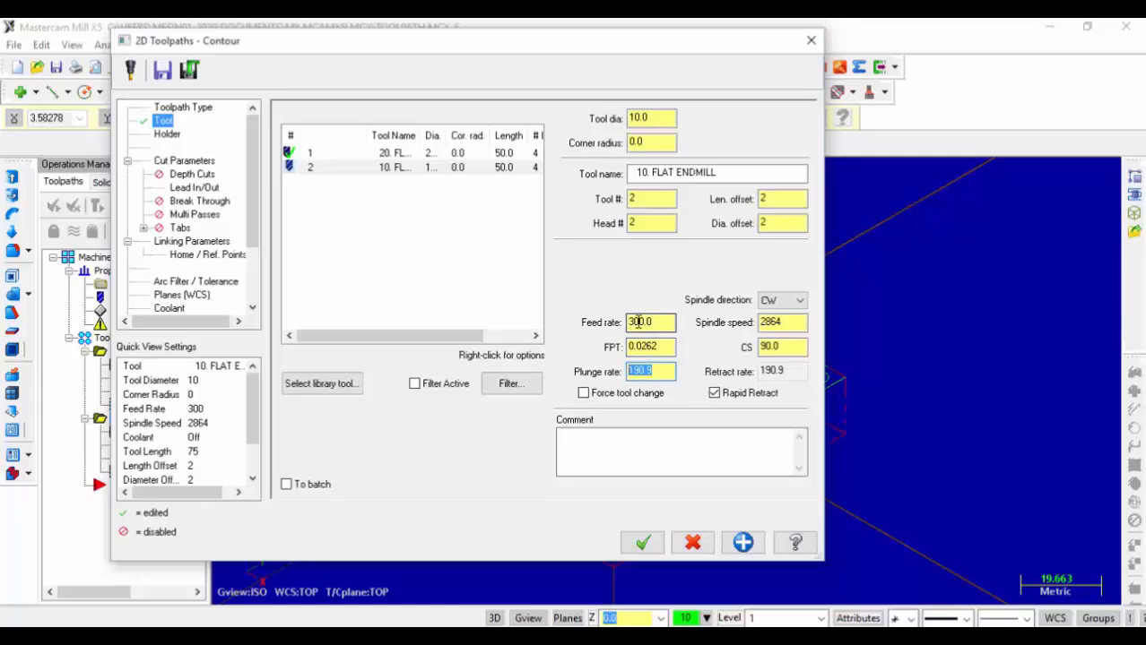
{"action": "type", "text": "75"}
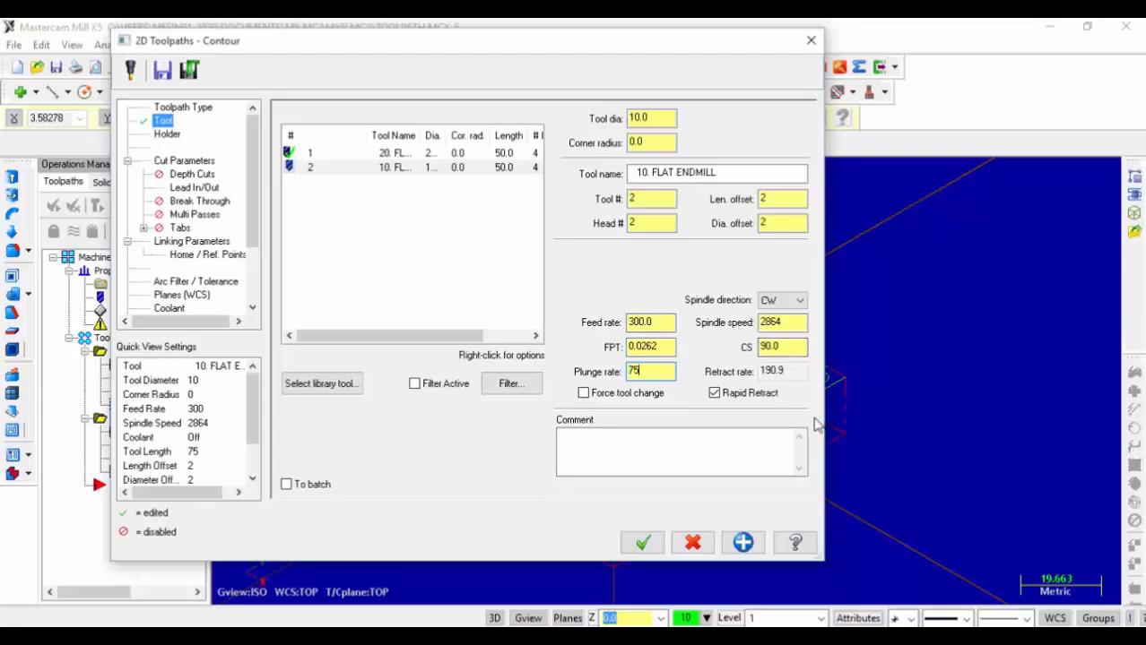
- Check the chained contour and set the cutter compensation direction to Left in the cut parameters
{"action": "left_click", "coordinate": [199, 161]}
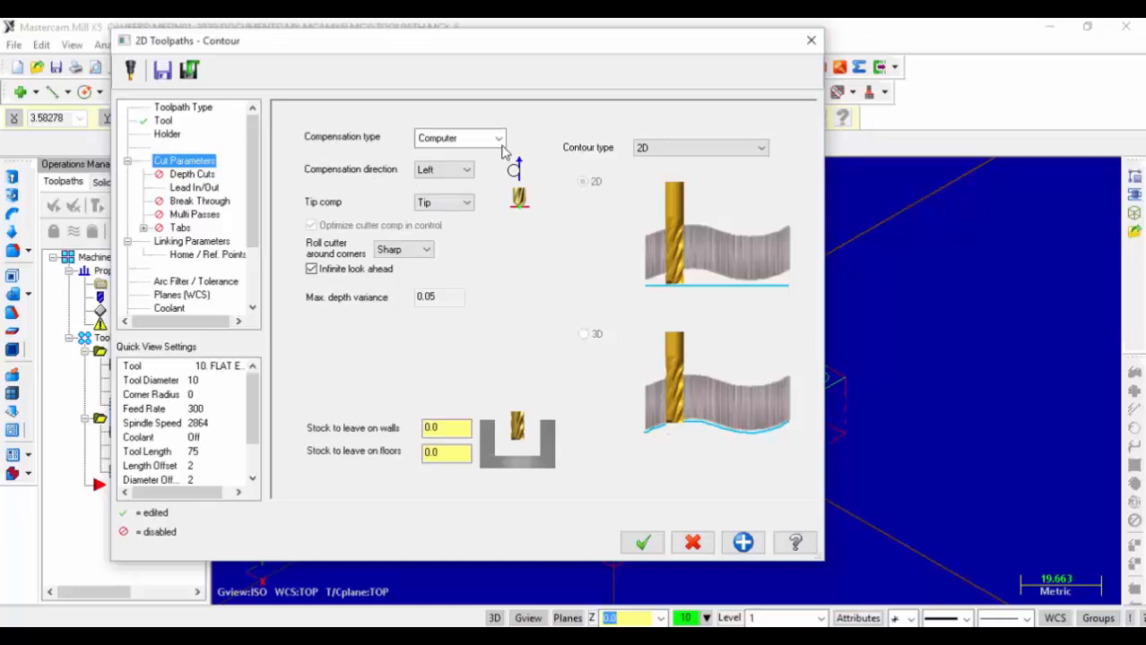
{"action": "left_click_drag", "start_coordinate": [632, 46], "coordinate": [191, 74]}
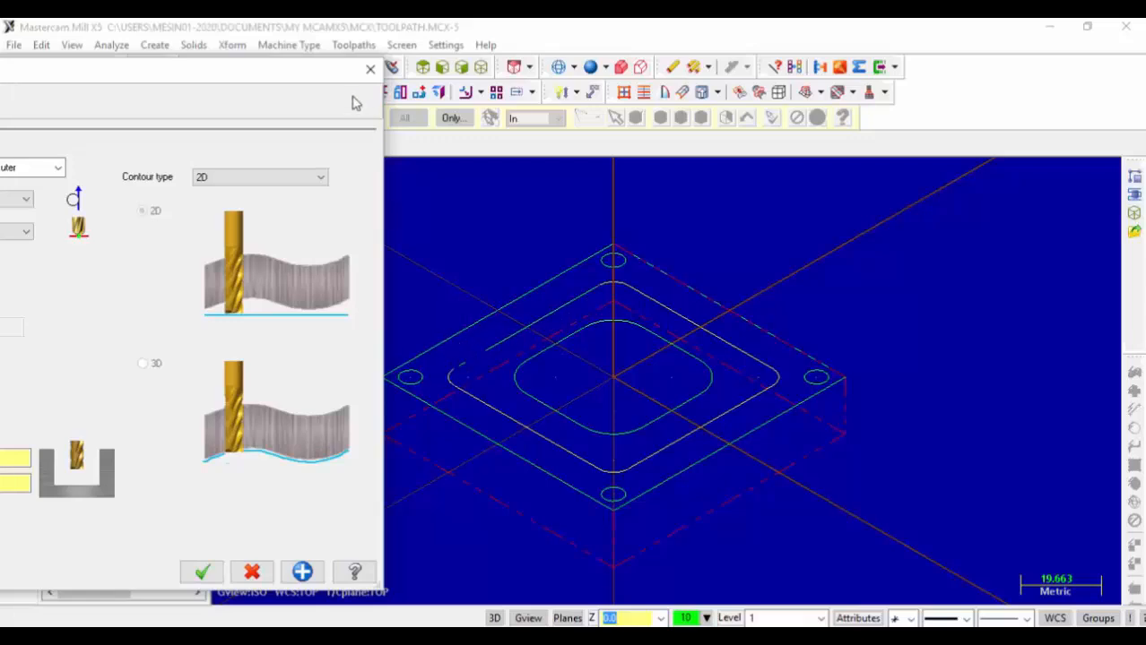
{"action": "left_click_drag", "start_coordinate": [307, 77], "coordinate": [838, 54]}
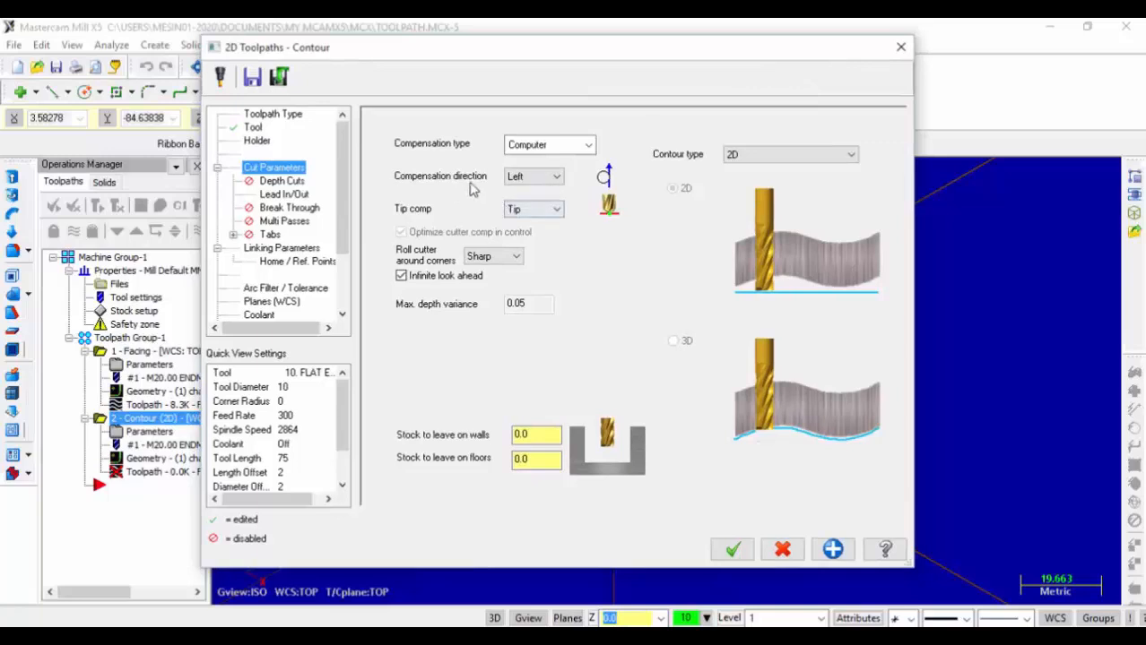
{"action": "left_click", "coordinate": [556, 177]}
{"action": "left_click", "coordinate": [550, 191]}
- Enable depth cuts with a maximum rough step of 1 mm and keep the tool down between cuts
{"action": "left_click", "coordinate": [278, 182]}
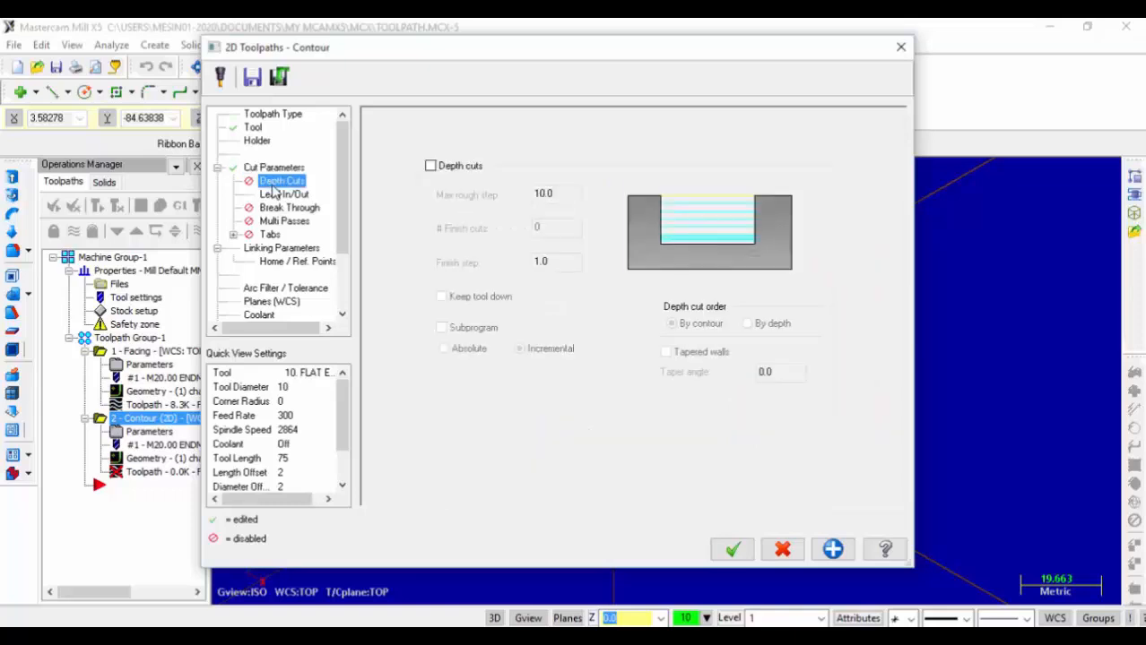
{"action": "left_click", "coordinate": [441, 169]}
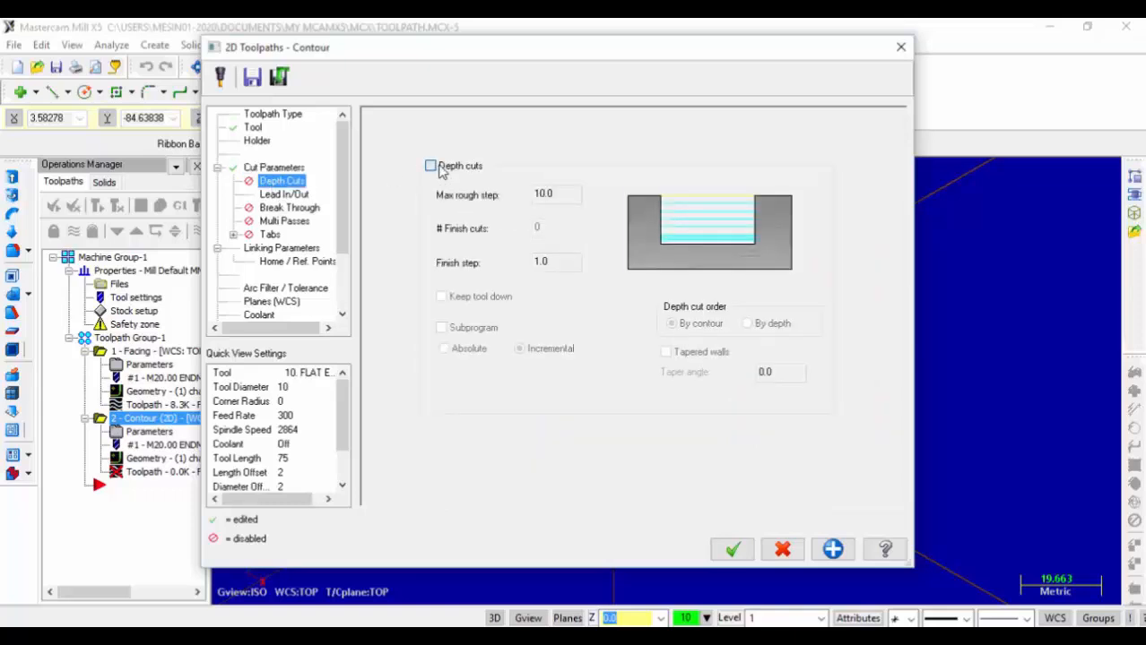
{"action": "left_click", "coordinate": [566, 197]}
{"action": "left_click_drag", "start_coordinate": [567, 193], "coordinate": [511, 194]}
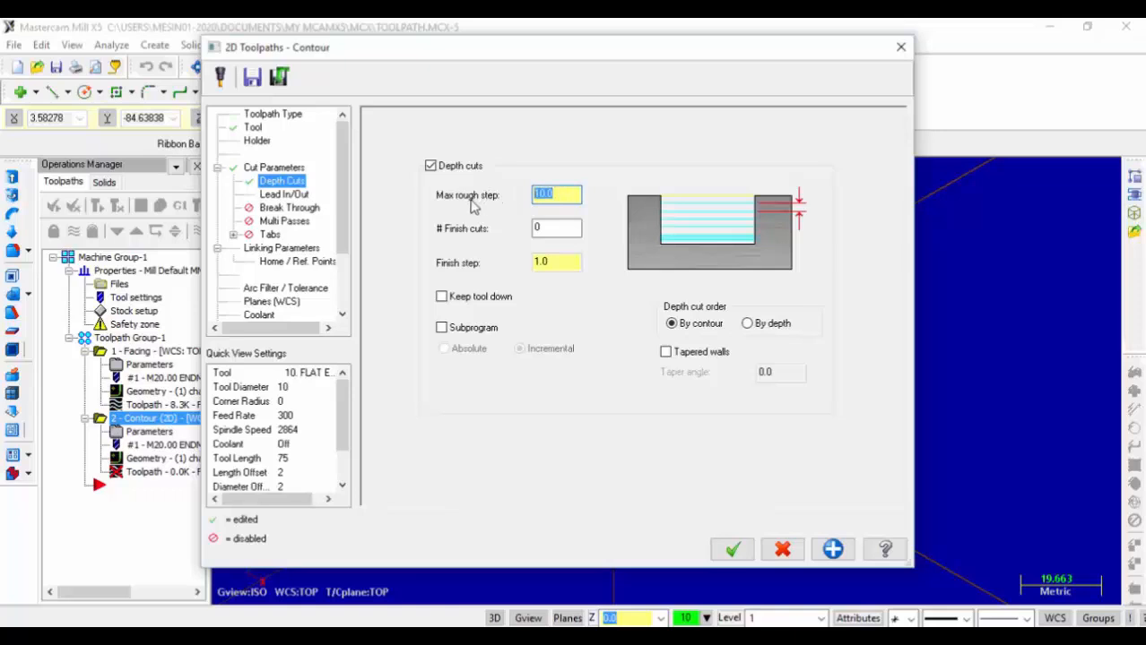
{"action": "type", "text": "1"}
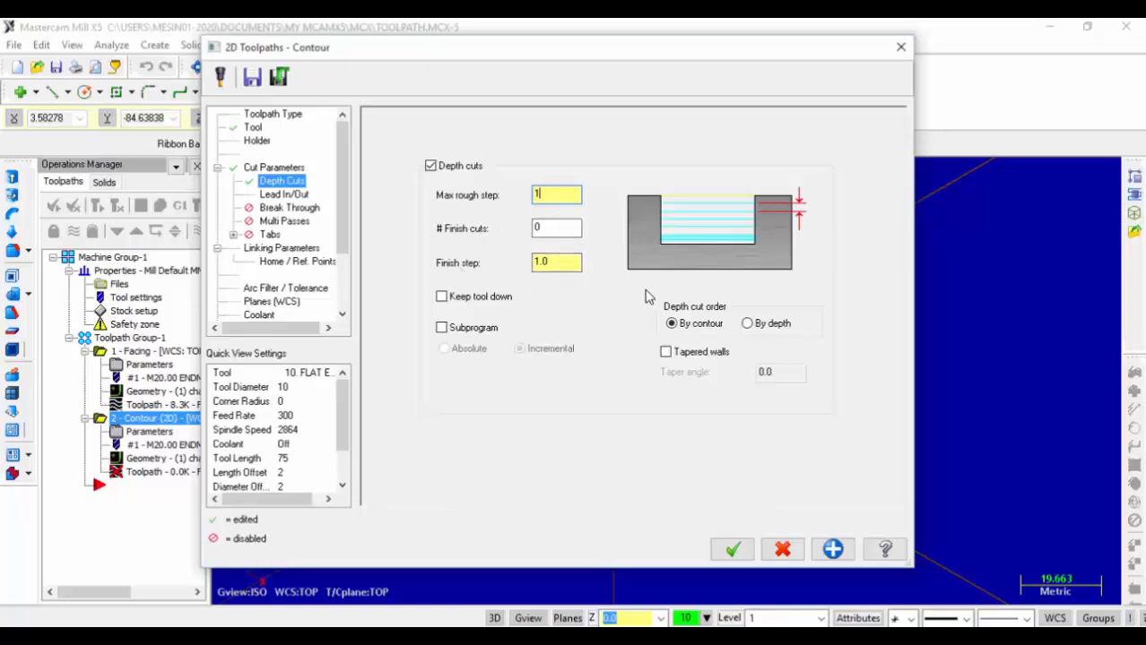
{"action": "left_click", "coordinate": [550, 228]}
{"action": "left_click", "coordinate": [442, 300]}
- Set both the entry and exit line lengths to 50% in the lead in/out settings
{"action": "left_click", "coordinate": [285, 194]}
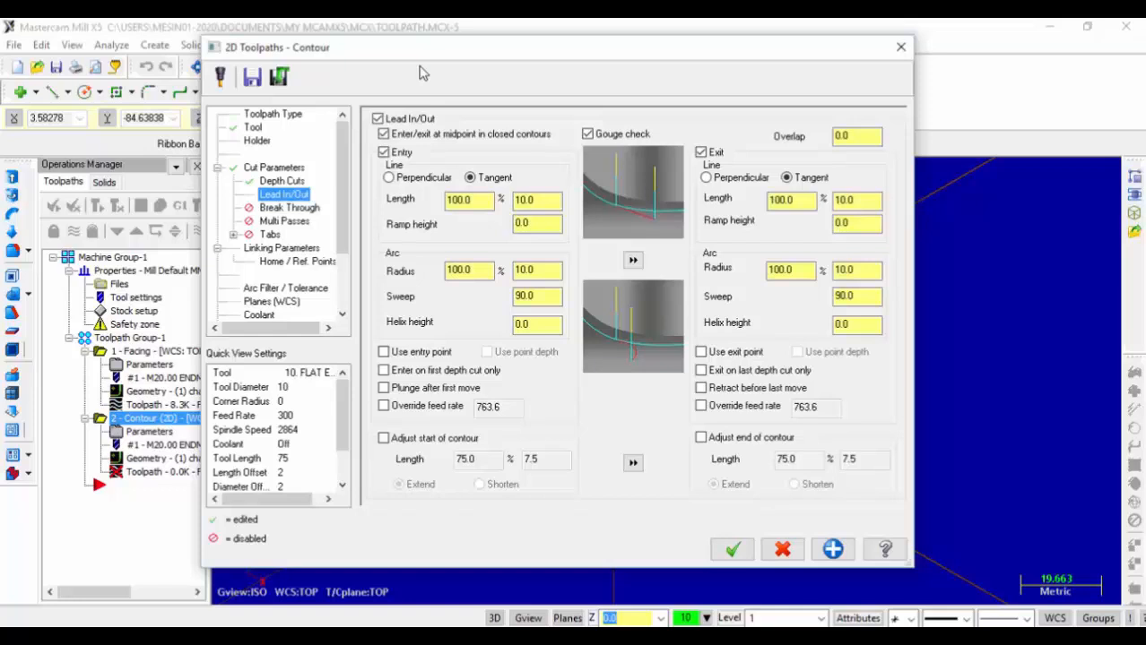
{"action": "double_click", "coordinate": [487, 204]}
{"action": "type", "text": "50"}
{"action": "double_click", "coordinate": [782, 200]}
{"action": "type", "text": "50"}
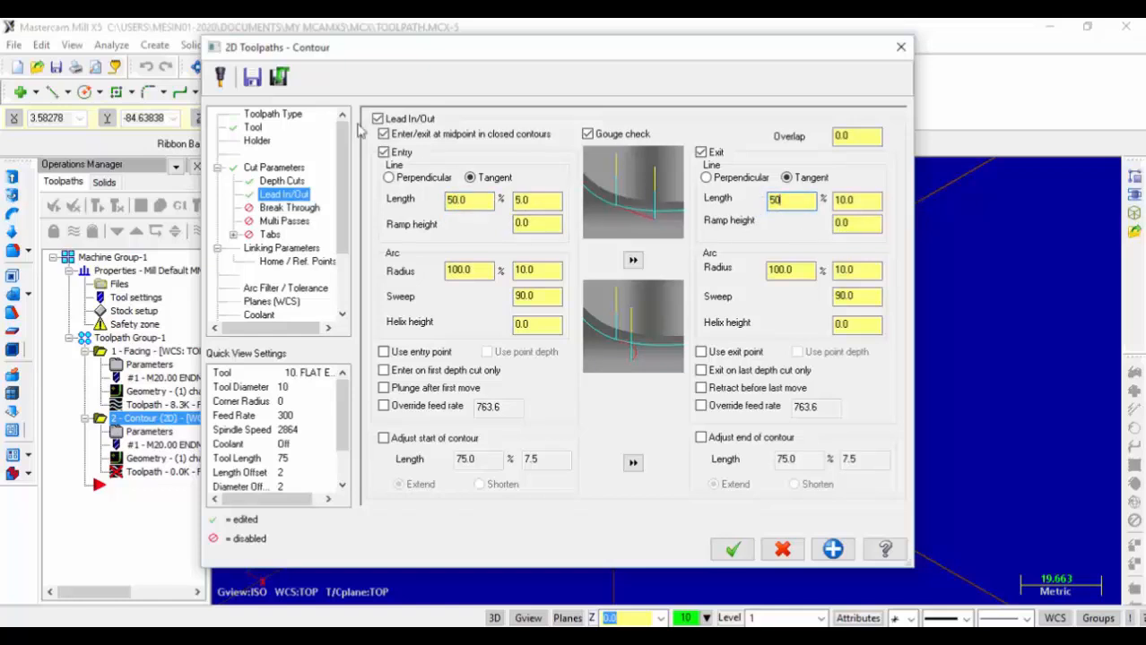
- Leave break through disabled and enable multi passes with 3 rough passes for the contour toolpath
{"action": "left_click", "coordinate": [282, 208]}
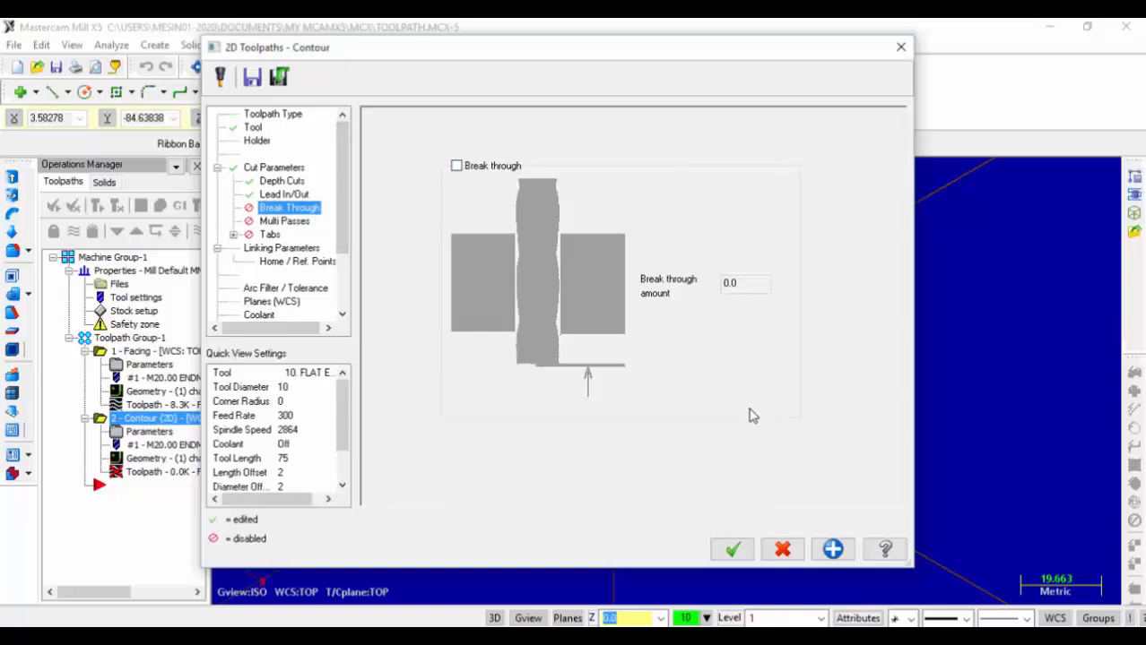
{"action": "left_click", "coordinate": [272, 224]}
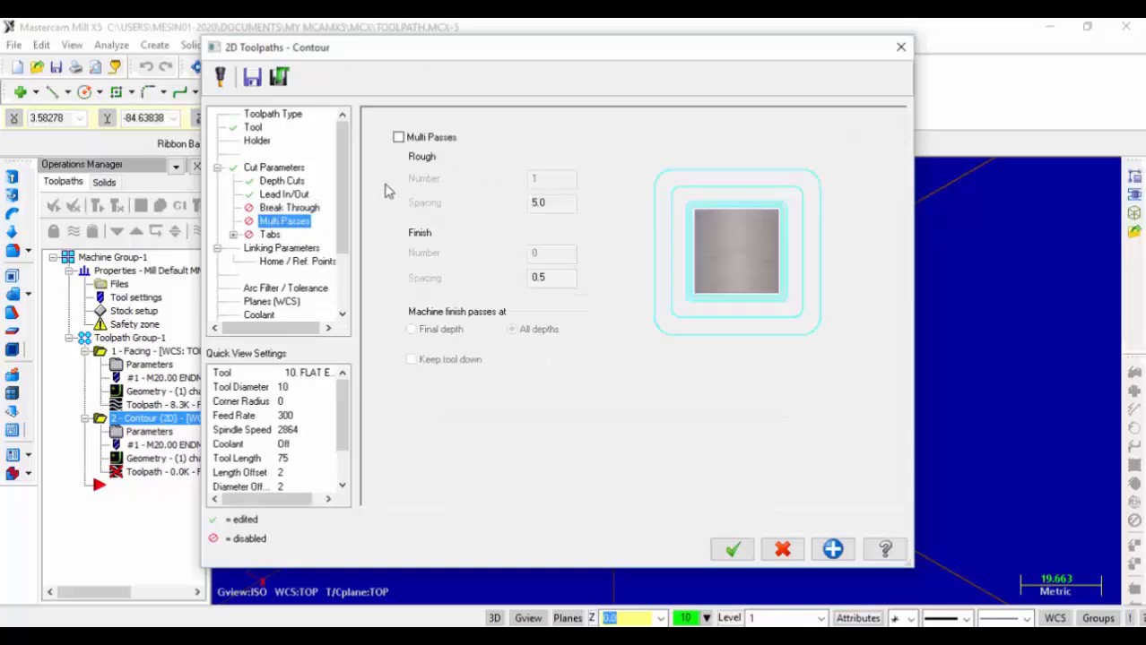
{"action": "left_click", "coordinate": [399, 138]}
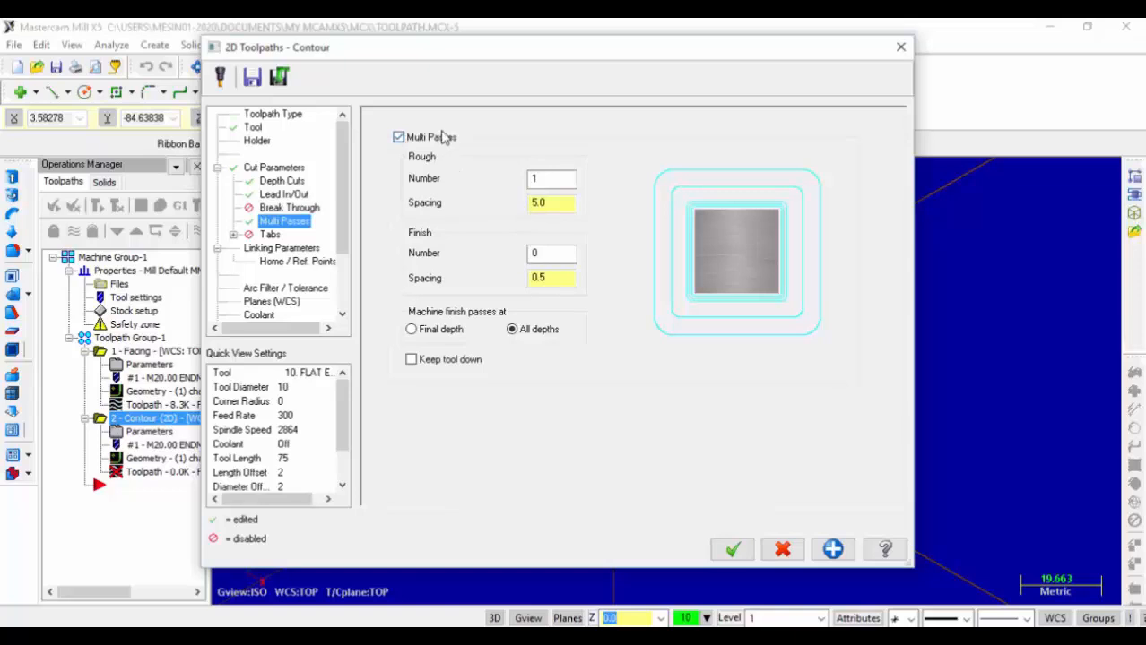
{"action": "left_click", "coordinate": [561, 176]}
{"action": "double_click", "coordinate": [559, 177]}
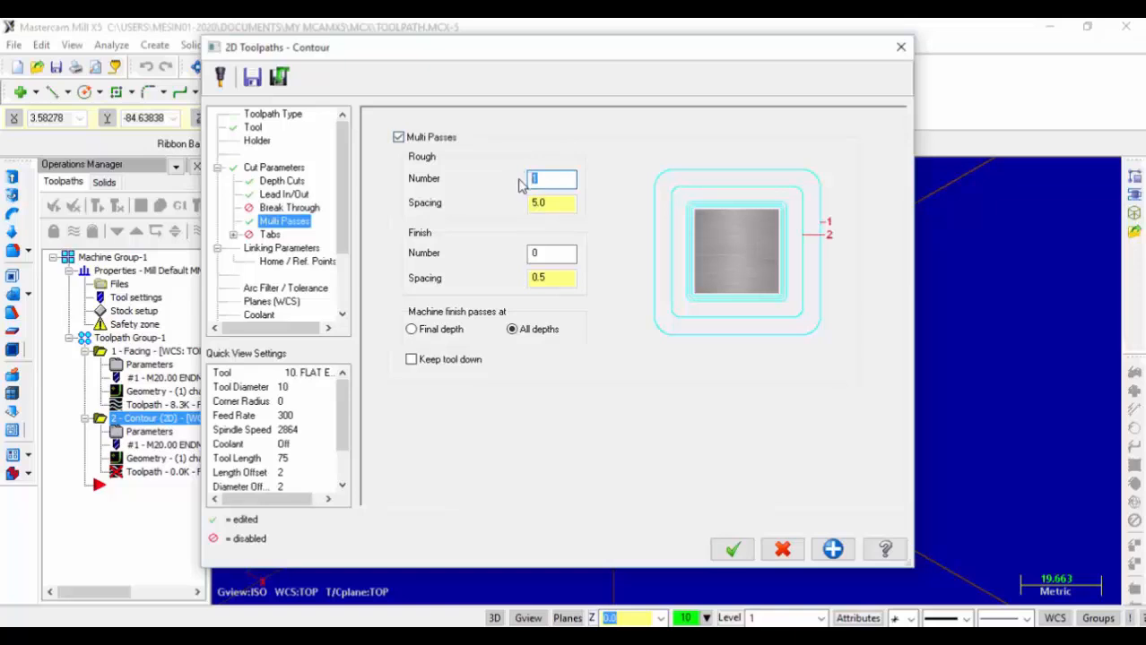
{"action": "type", "text": "3"}
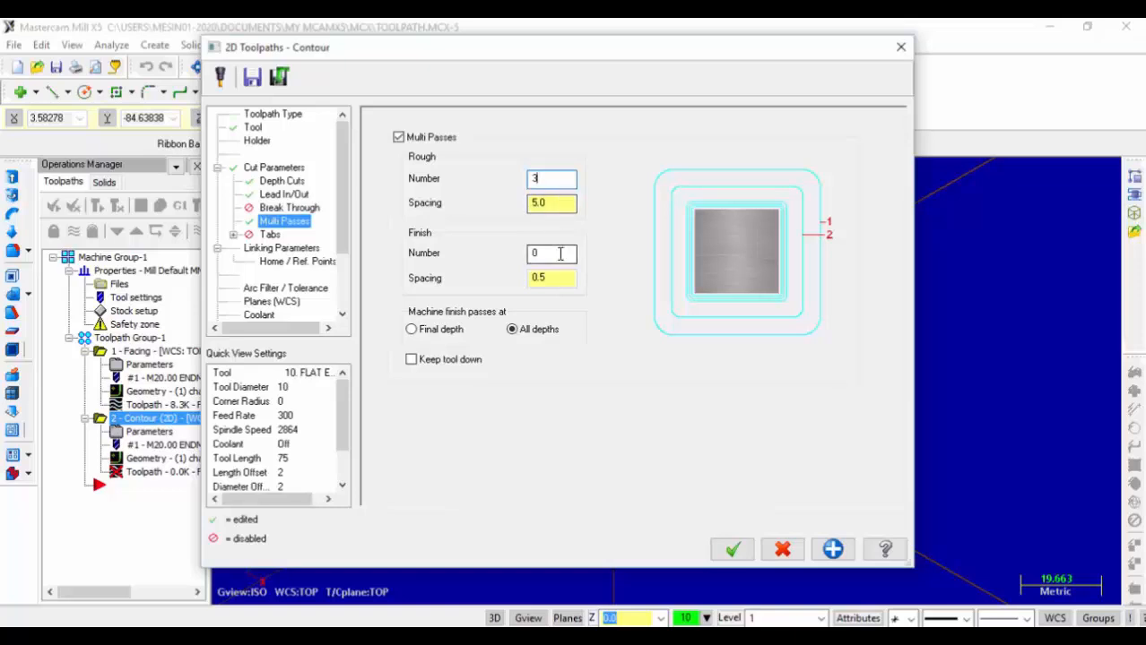
- In the linking parameters, enable the 50 mm clearance, set the retract to absolute 15 mm and switch the feed plane to absolute
{"action": "left_click", "coordinate": [279, 251]}
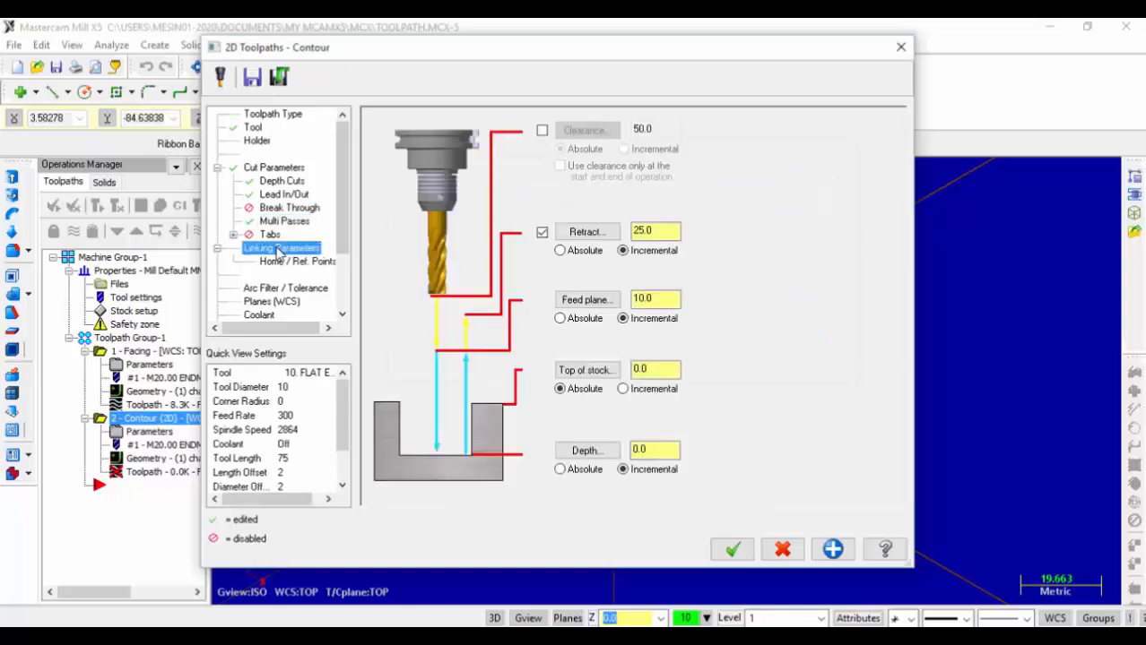
{"action": "left_click", "coordinate": [541, 131]}
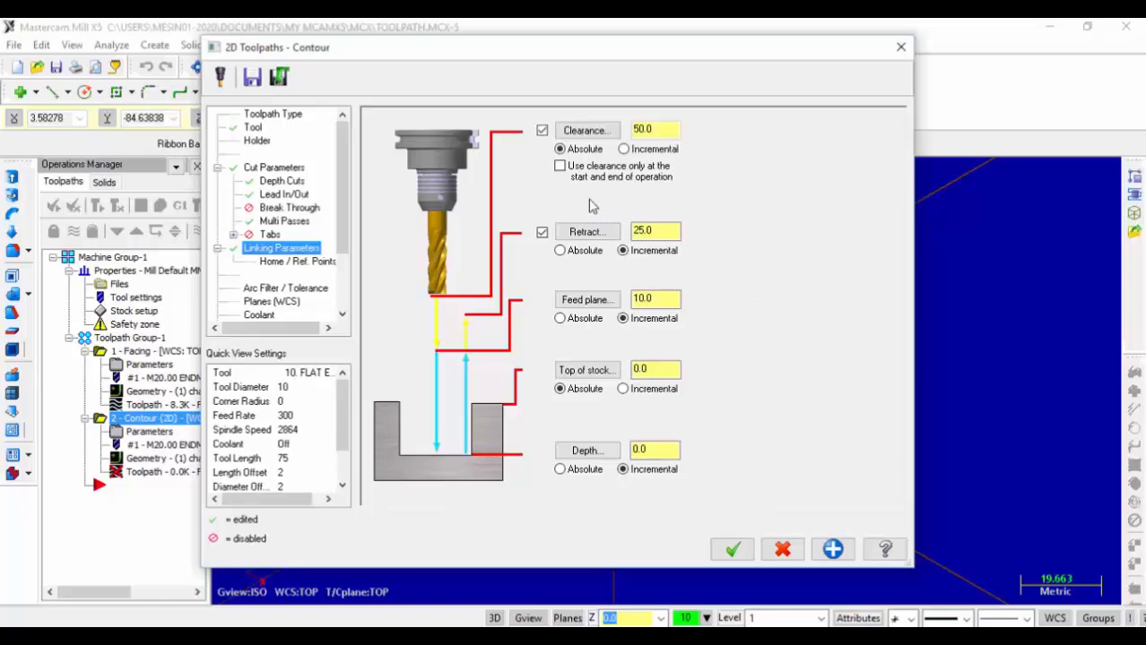
{"action": "left_click", "coordinate": [653, 128]}
{"action": "left_click", "coordinate": [561, 251]}
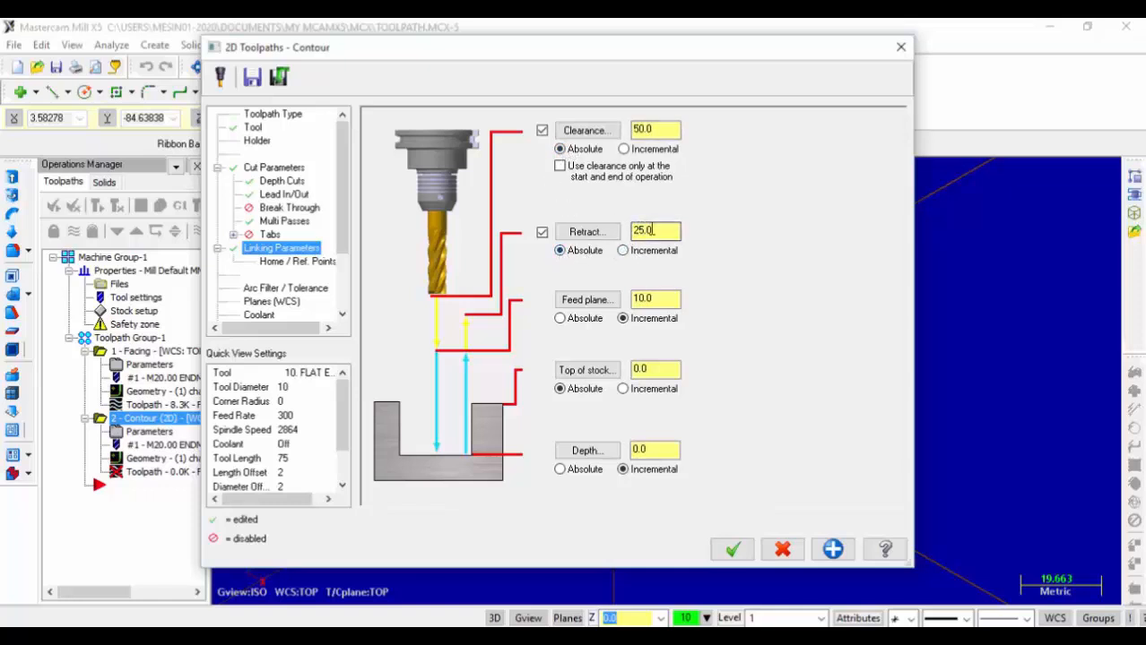
{"action": "double_click", "coordinate": [647, 230]}
{"action": "type", "text": "15"}
{"action": "left_click", "coordinate": [559, 320]}
{"action": "left_click", "coordinate": [656, 300]}
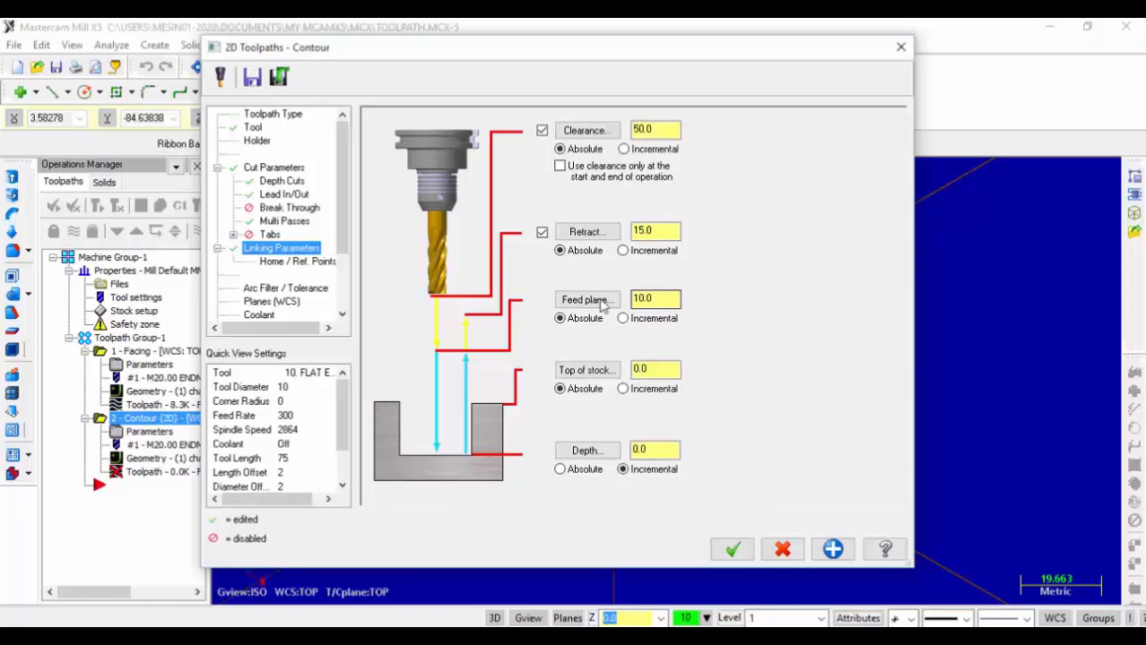
- Set the top of stock to -2 mm and the contour depth to absolute -7 mm
{"action": "left_click", "coordinate": [656, 371]}
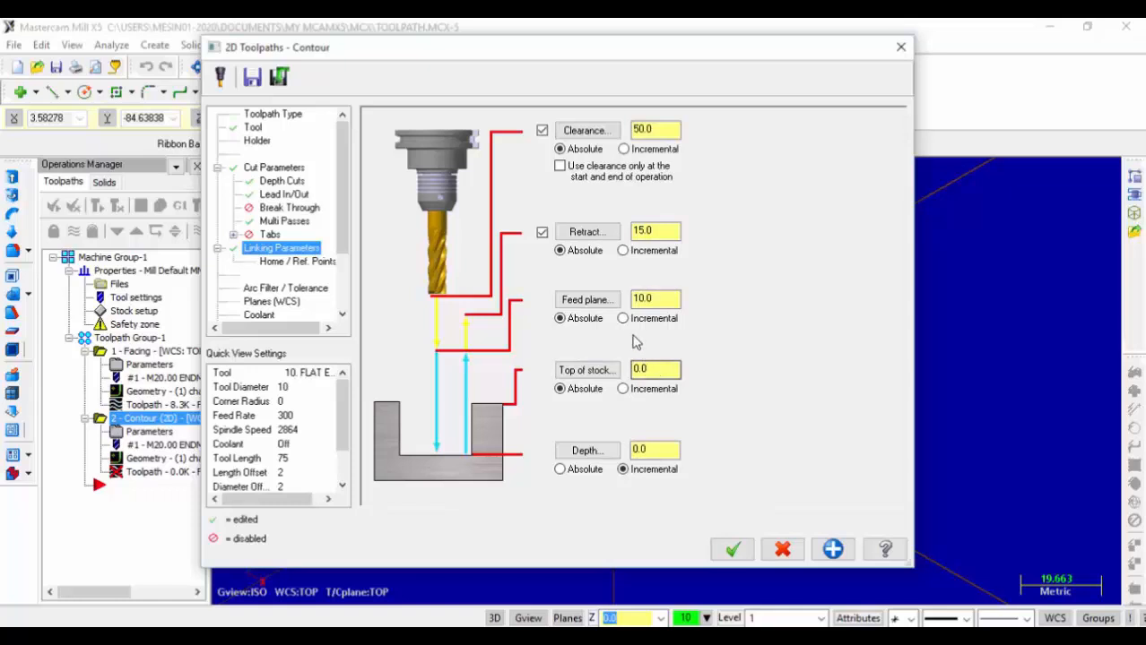
{"action": "left_click_drag", "start_coordinate": [644, 368], "coordinate": [633, 371]}
{"action": "key", "text": "BackSpace"}
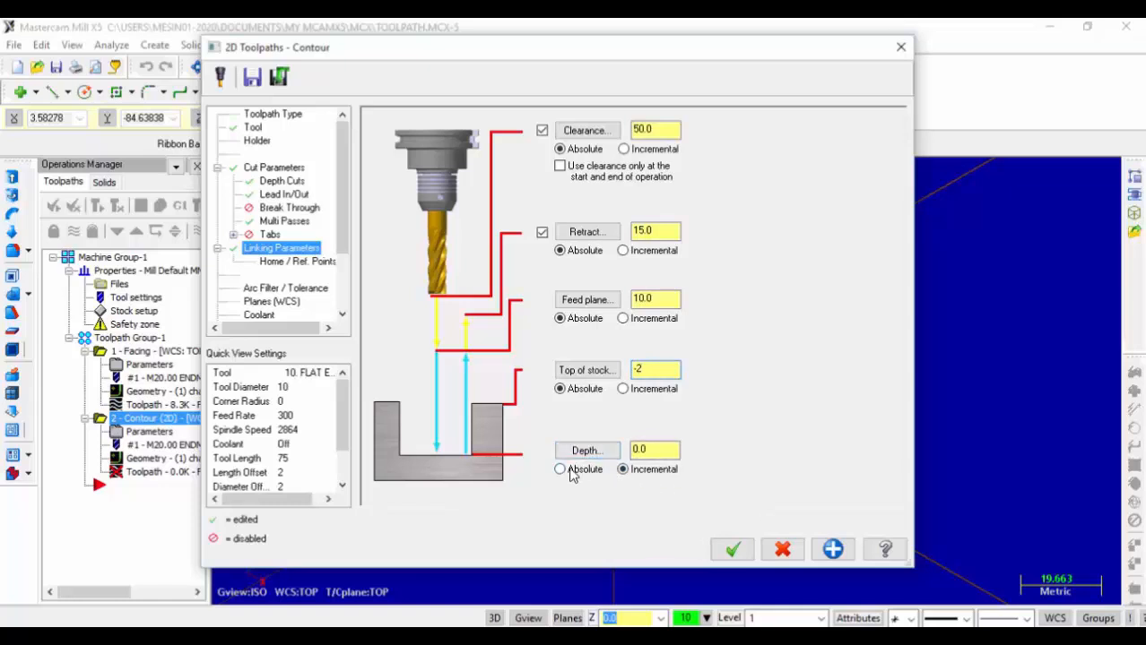
{"action": "double_click", "coordinate": [661, 449]}
{"action": "type", "text": "-7"}
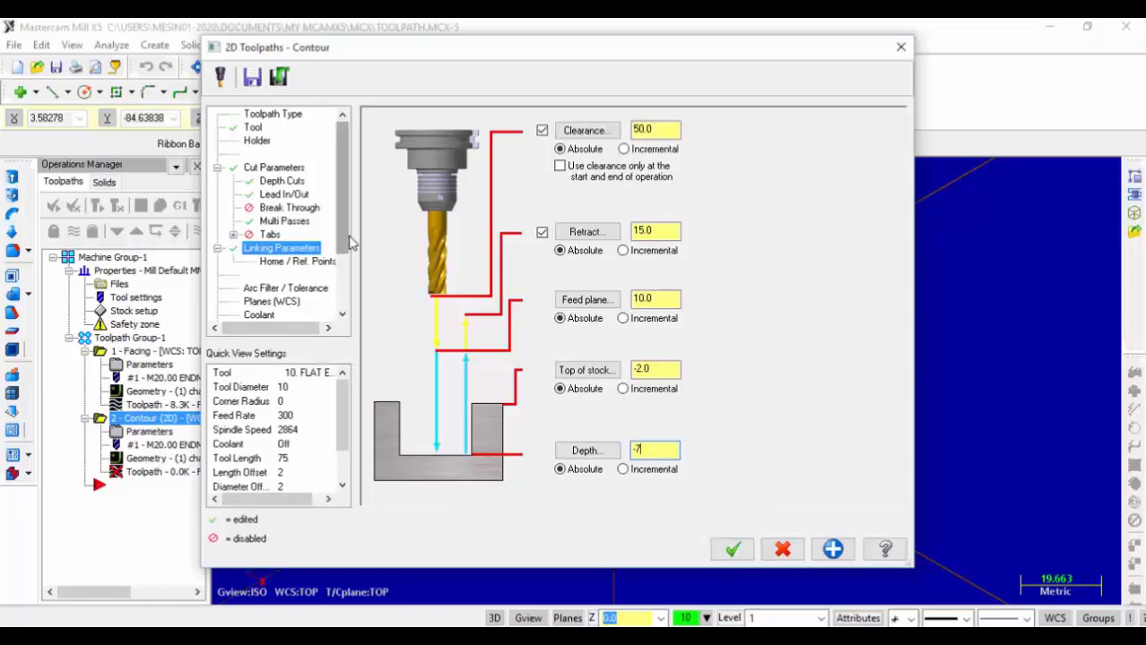
- Turn flood coolant on and accept the contour settings to generate the toolpath
{"action": "left_click", "coordinate": [279, 316]}
{"action": "left_click", "coordinate": [663, 210]}
{"action": "left_click", "coordinate": [649, 231]}
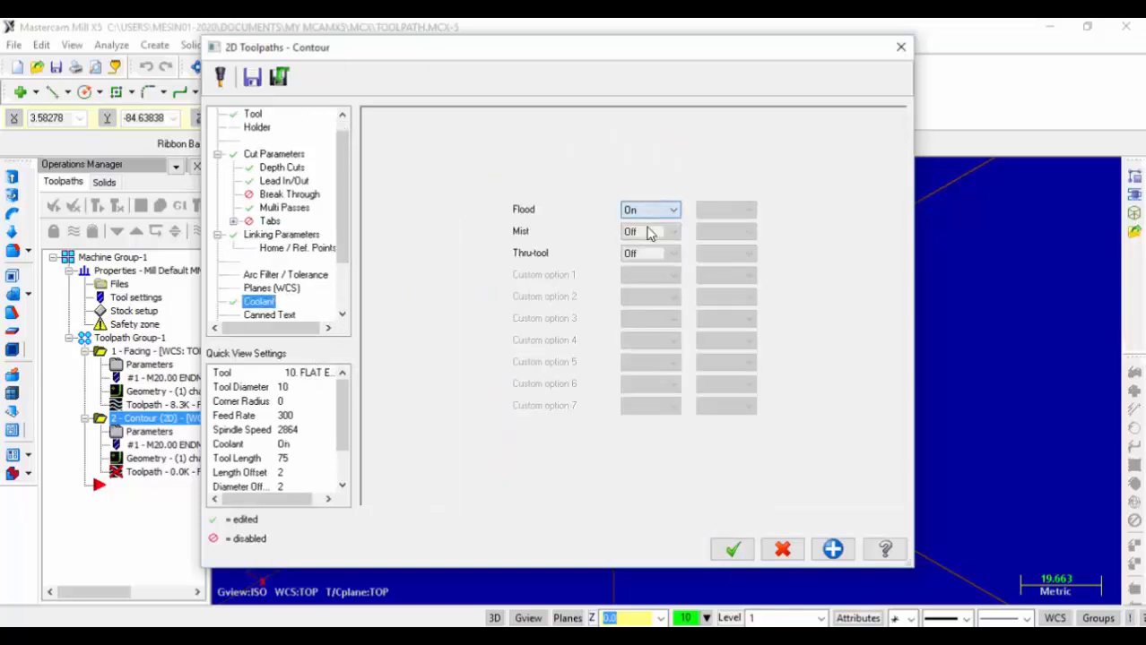
{"action": "left_click", "coordinate": [732, 549]}
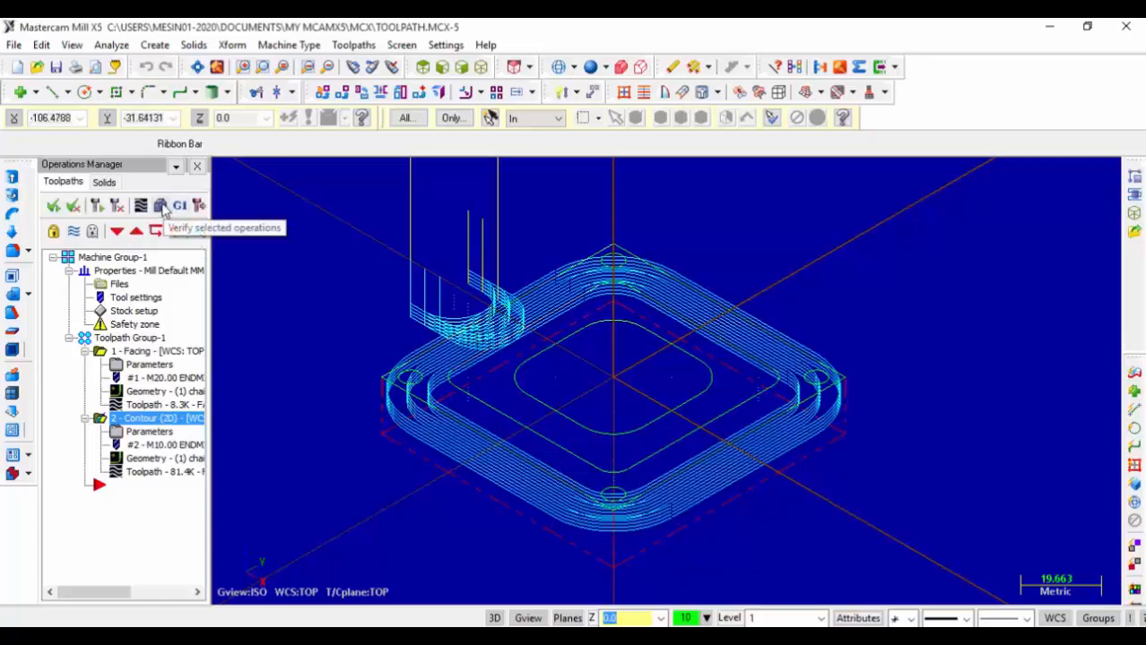
- Verify the contour operation alone with a machining simulation at increased playback speed, and close the verification
{"action": "left_click", "coordinate": [161, 206]}
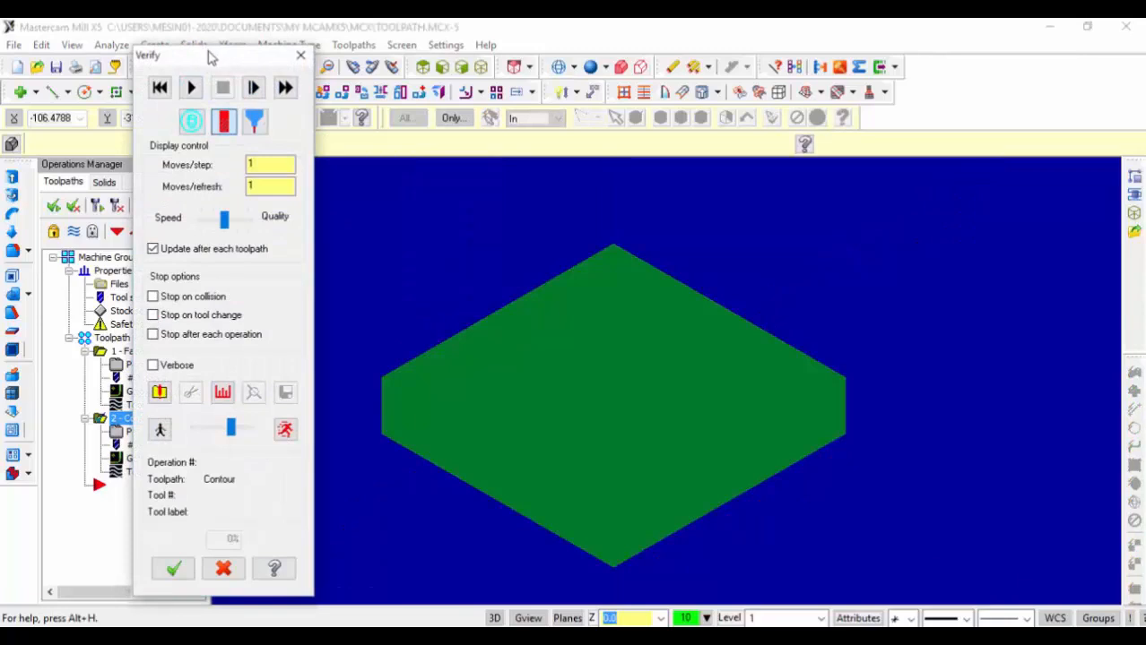
{"action": "left_click_drag", "start_coordinate": [214, 54], "coordinate": [303, 54]}
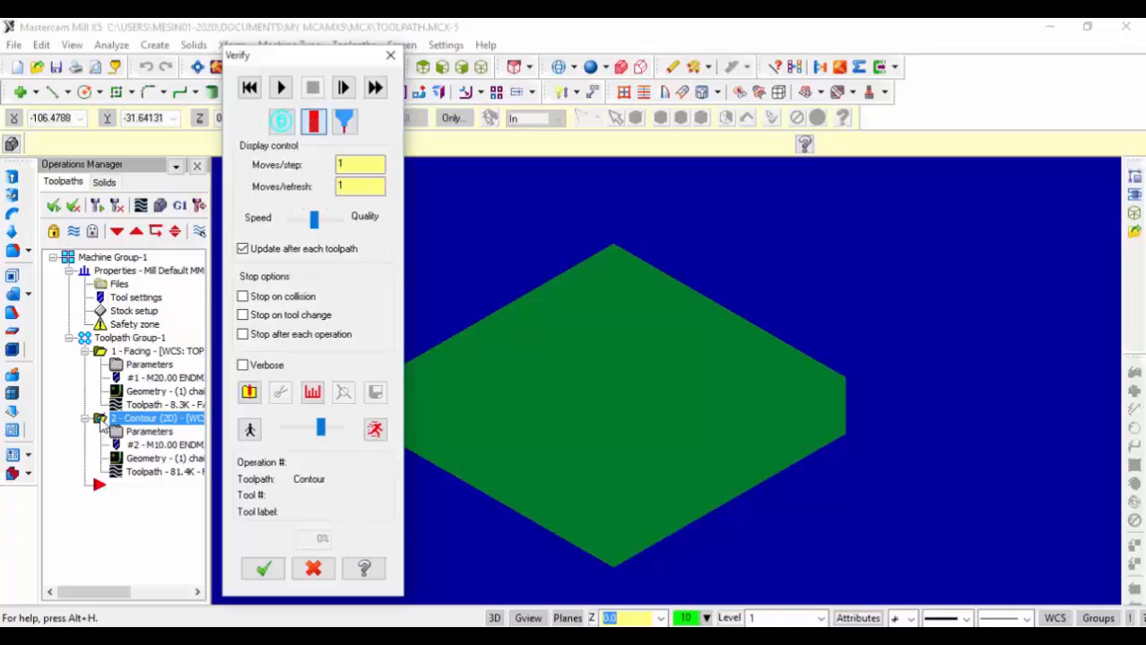
{"action": "left_click", "coordinate": [281, 87]}
{"action": "left_click_drag", "start_coordinate": [297, 54], "coordinate": [233, 63]}
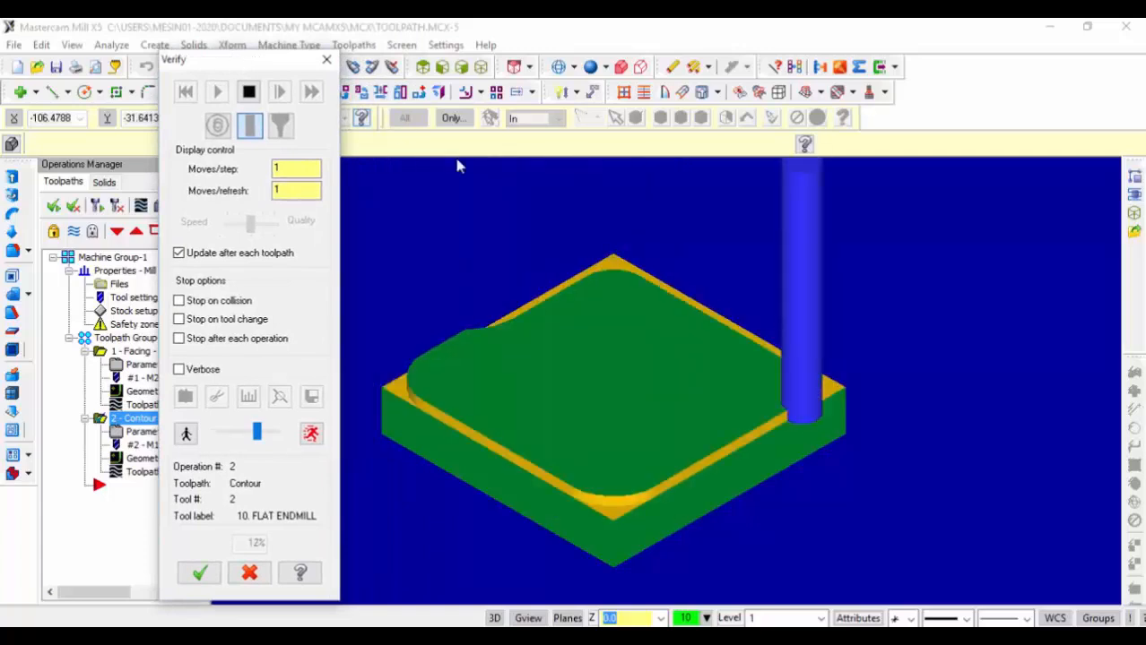
{"action": "left_click_drag", "start_coordinate": [257, 434], "coordinate": [267, 435]}
{"action": "left_click", "coordinate": [269, 436]}
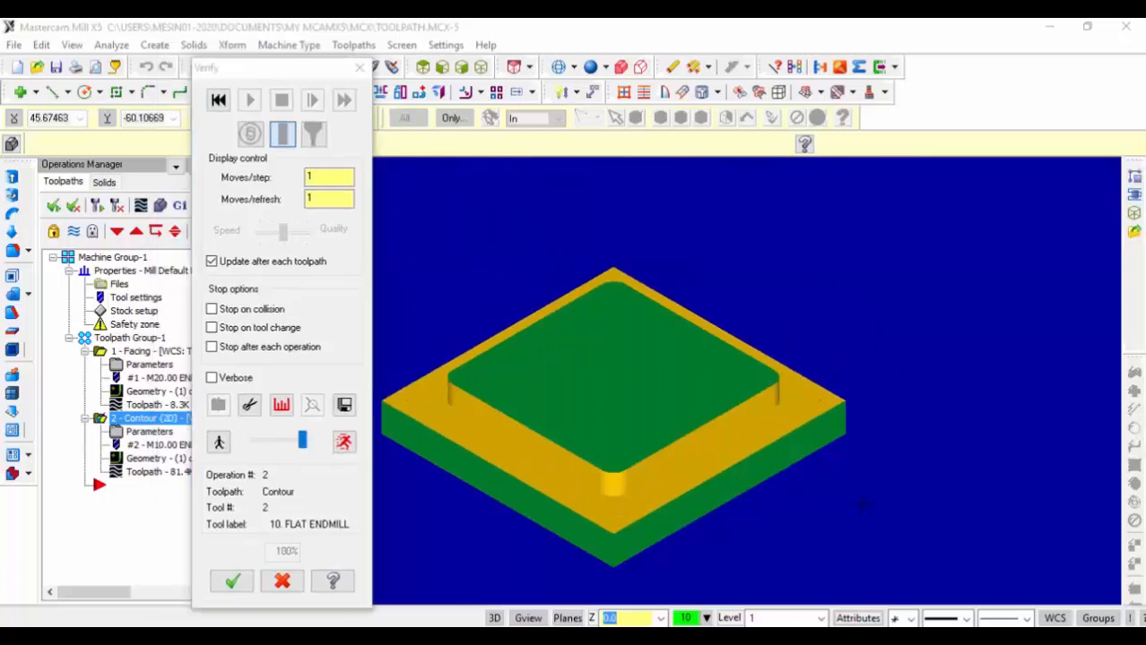
{"action": "left_click", "coordinate": [232, 582]}
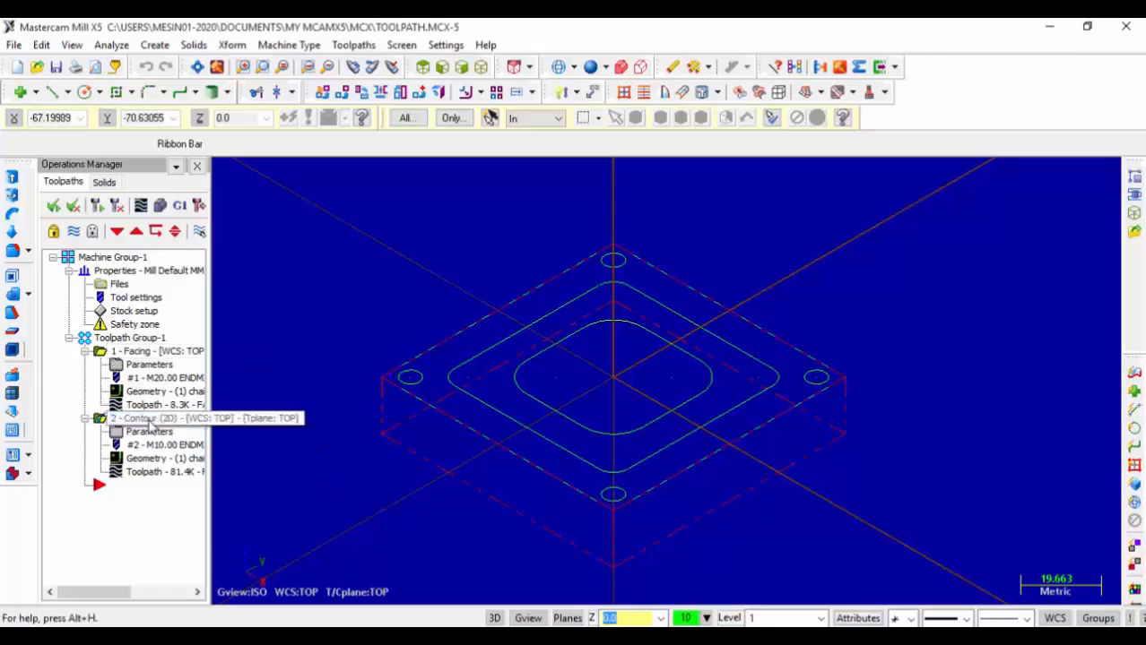
- Select both the facing and contour operations and verify them together in a machining simulation, inspecting the machined plate
{"action": "left_click", "coordinate": [150, 421]}
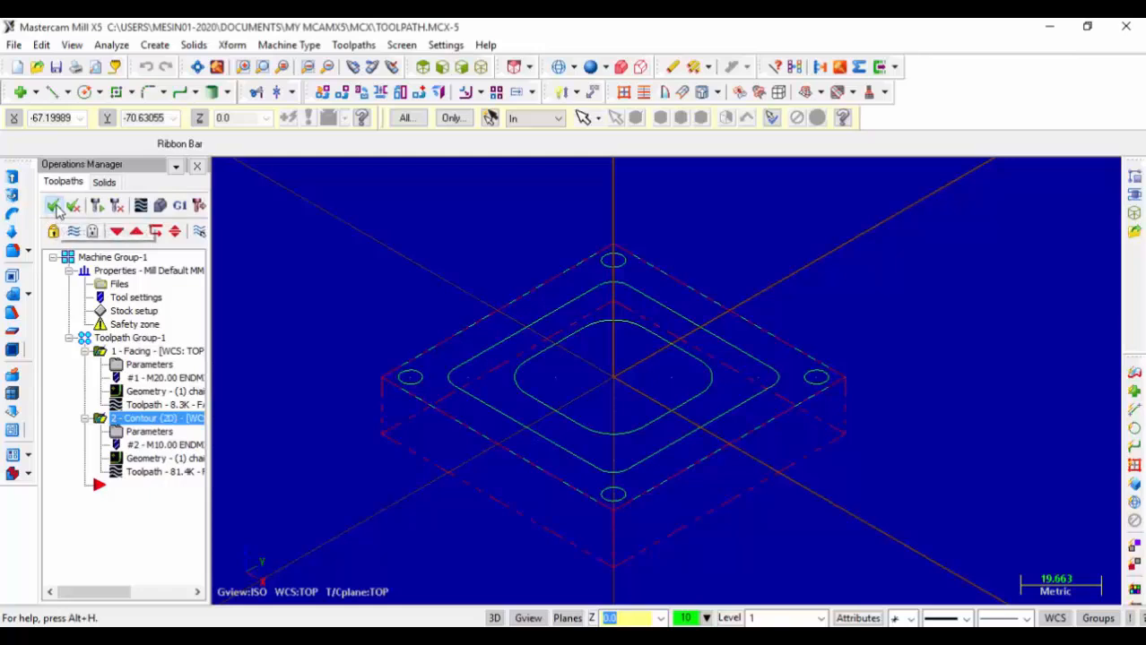
{"action": "left_click", "coordinate": [152, 418]}
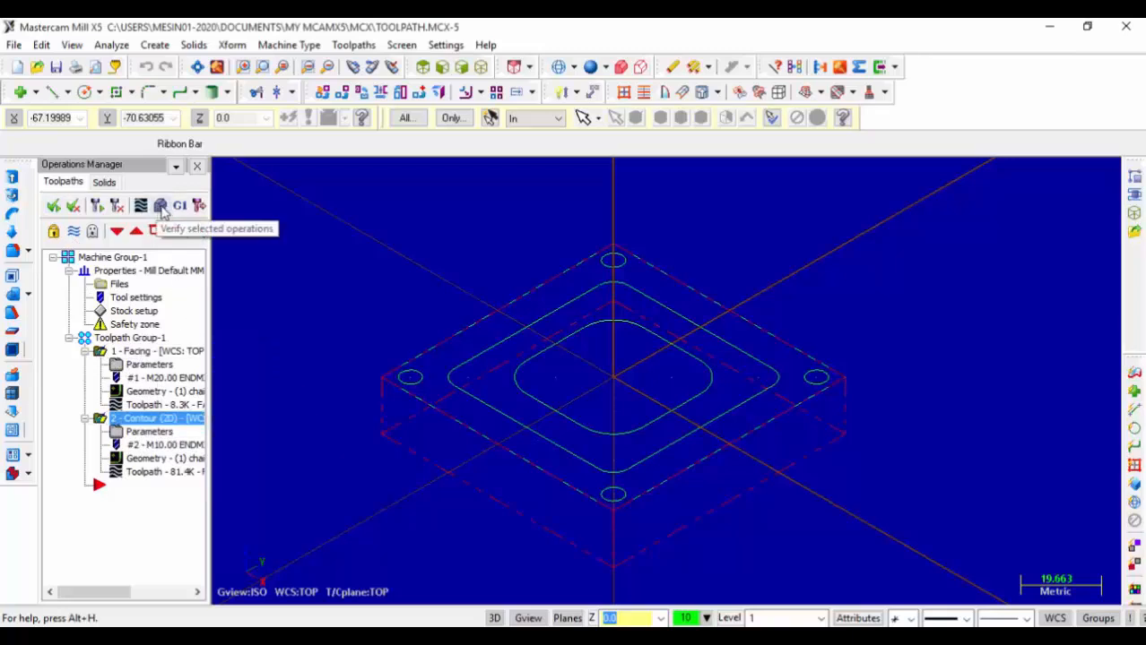
{"action": "left_click", "coordinate": [162, 207]}
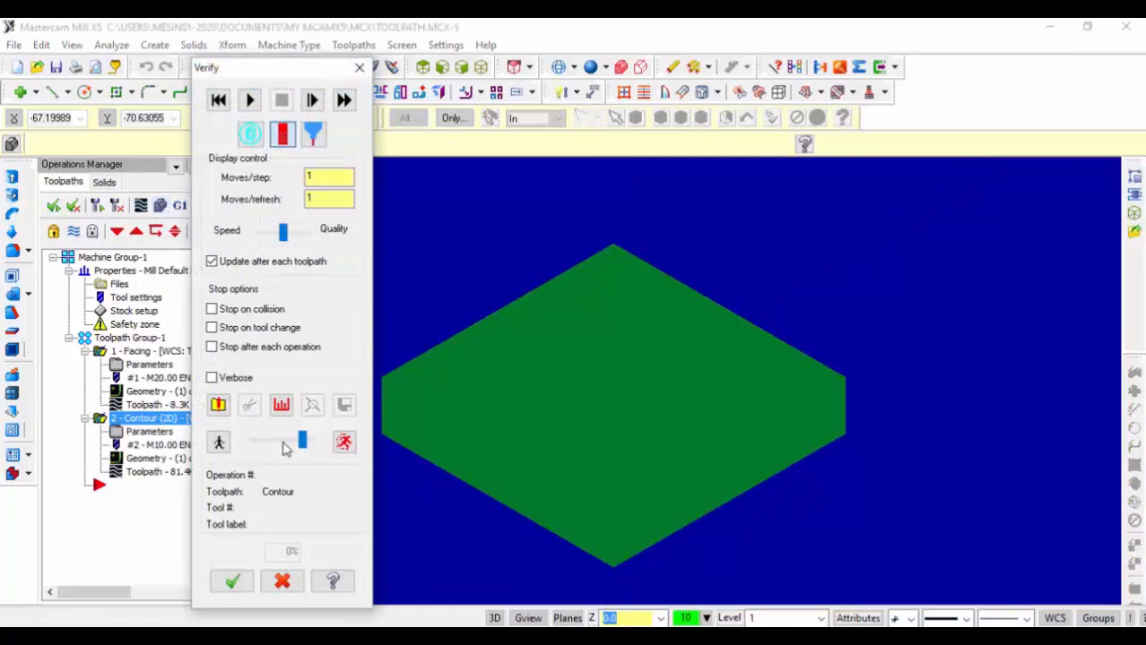
{"action": "left_click_drag", "start_coordinate": [305, 451], "coordinate": [296, 445]}
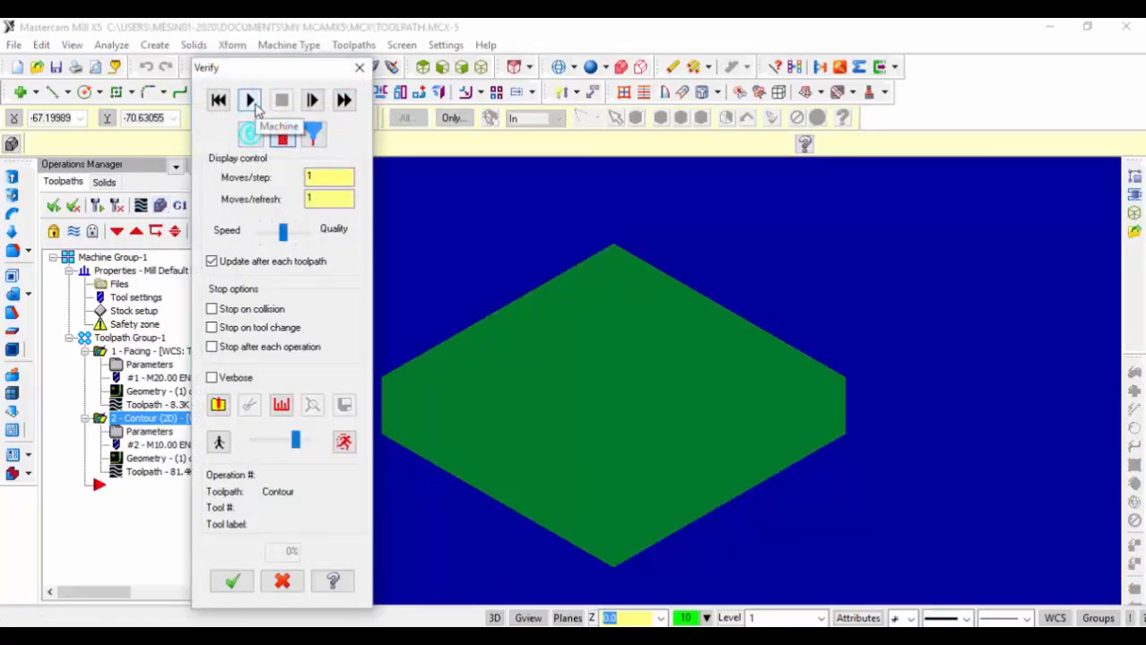
{"action": "left_click", "coordinate": [252, 101]}
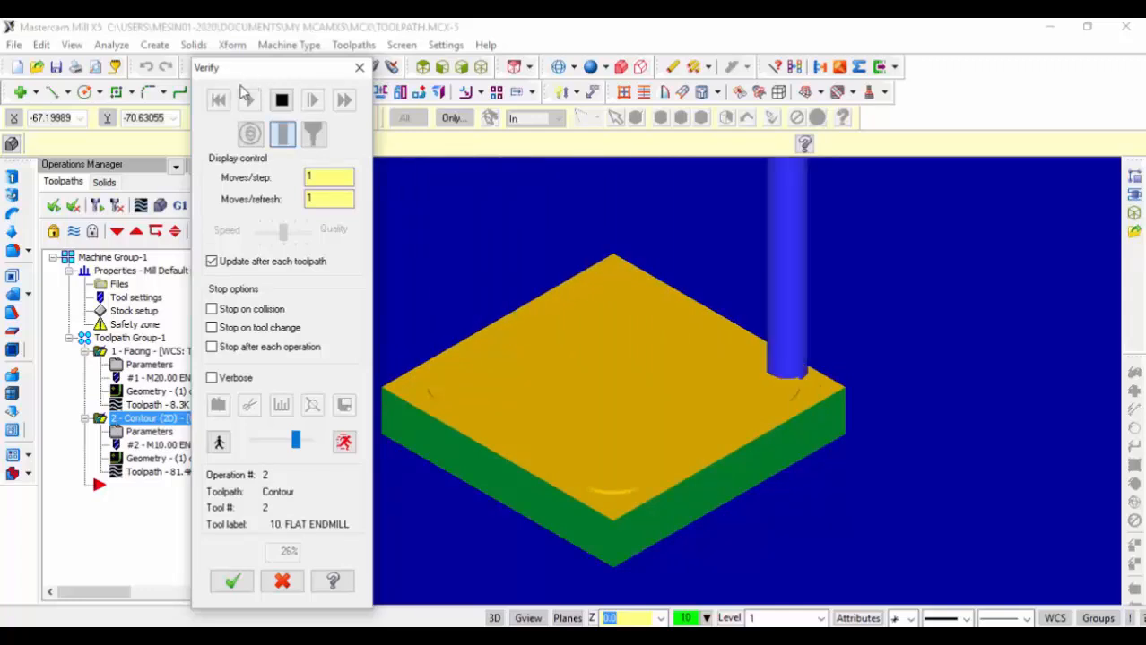
{"action": "left_click_drag", "start_coordinate": [301, 444], "coordinate": [305, 446]}
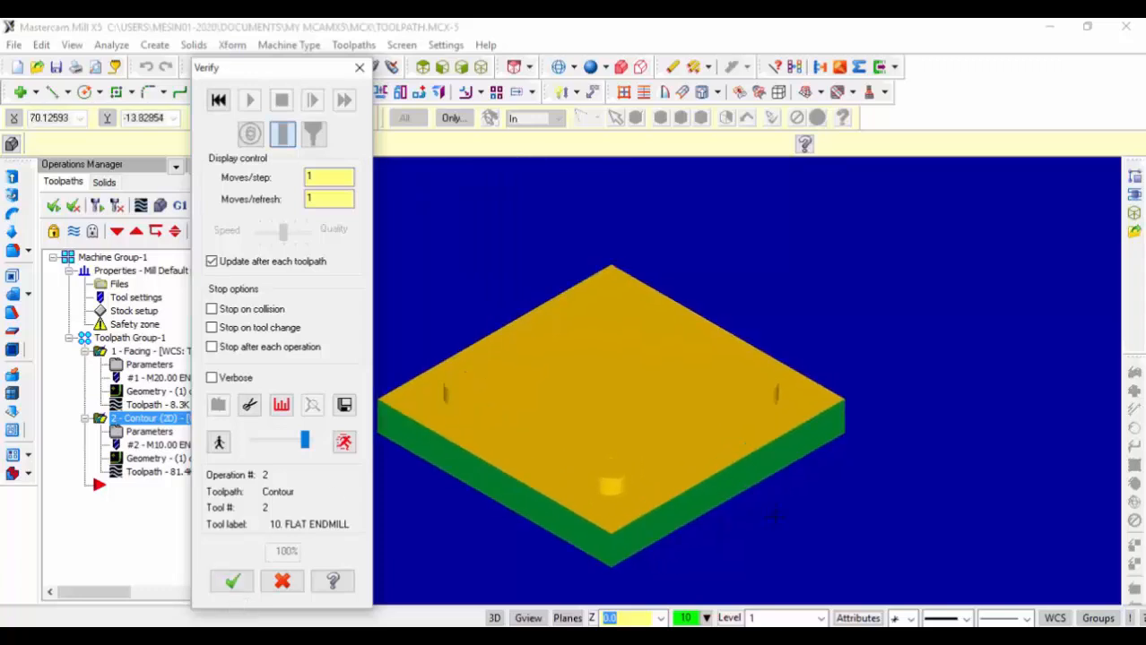
{"action": "scroll", "coordinate": [777, 515], "scroll_direction": "up", "scroll_amount": 1}
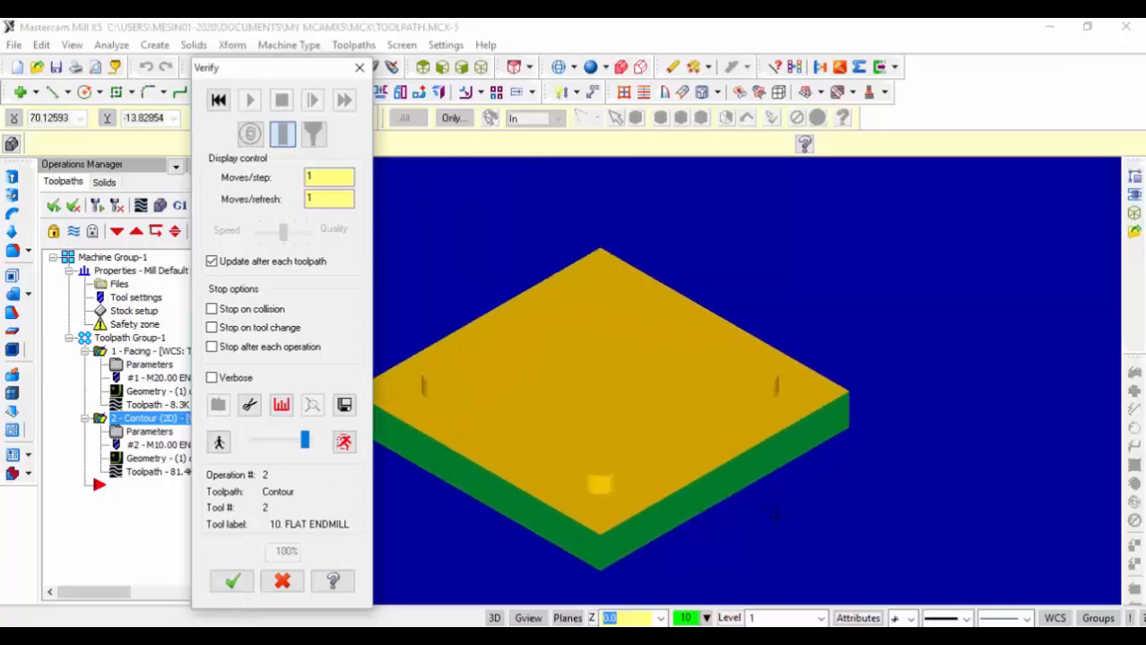